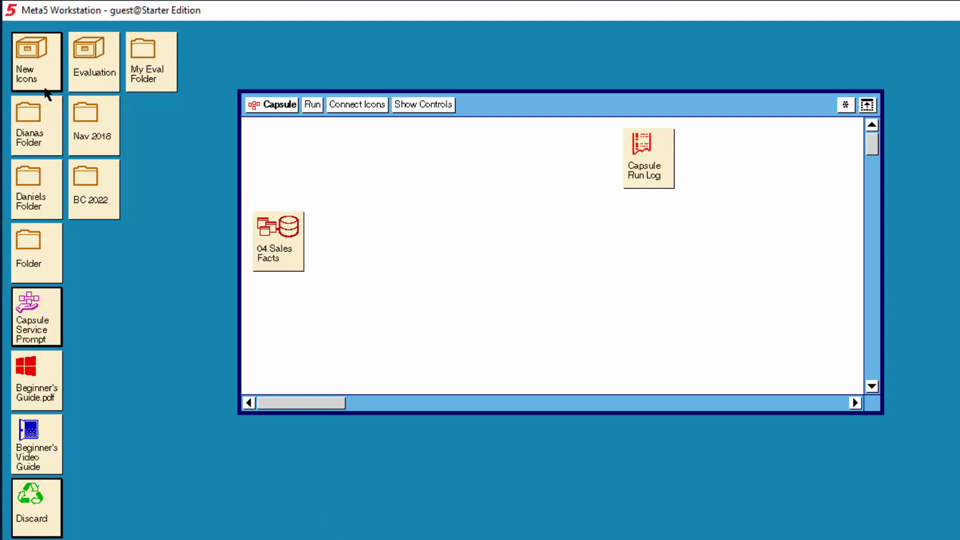
# - Open the Blank Icons folder and copy a Spreadsheet icon into the capsule
pyautogui.doubleClick(30, 70)
pyautogui.doubleClick(87, 107)
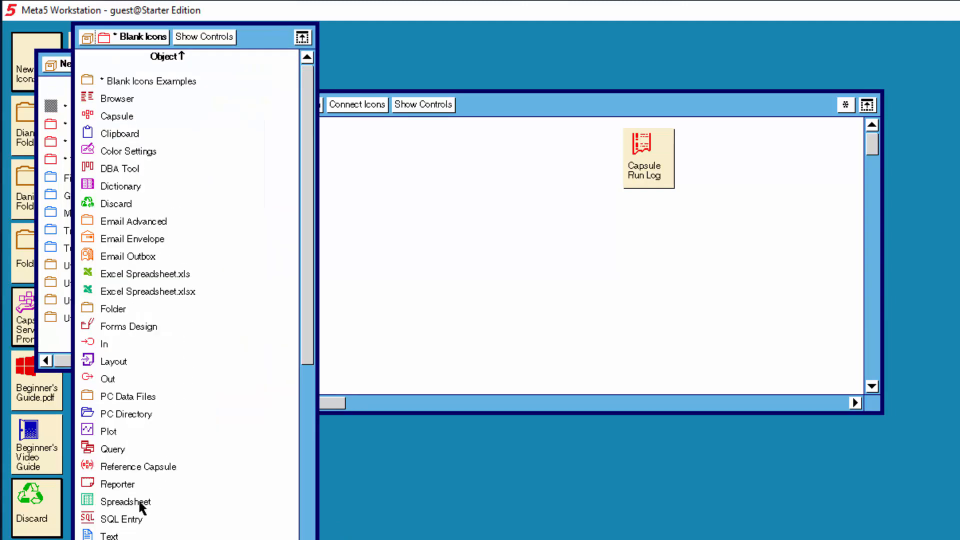
pyautogui.click(136, 502)
pyautogui.rightClick(136, 503)
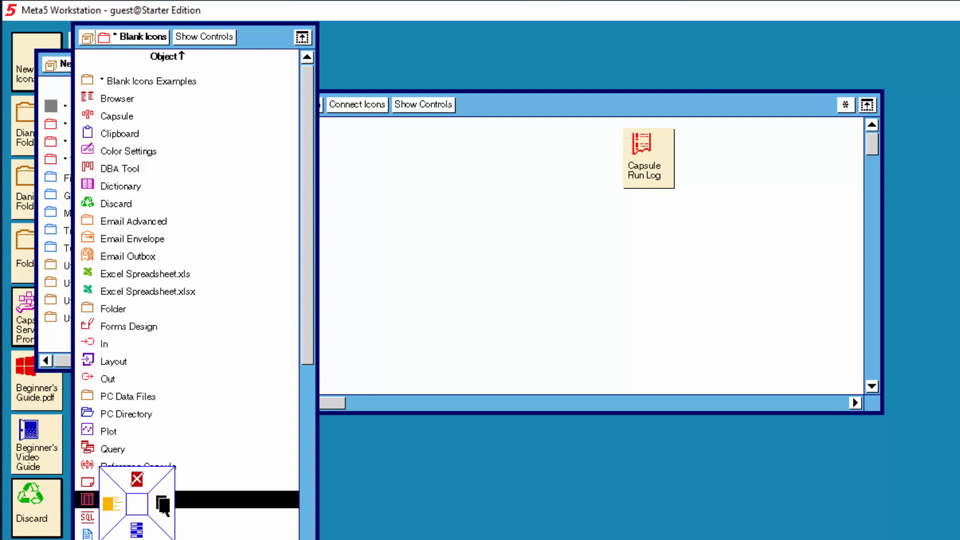
pyautogui.click(163, 504)
pyautogui.click(405, 285)
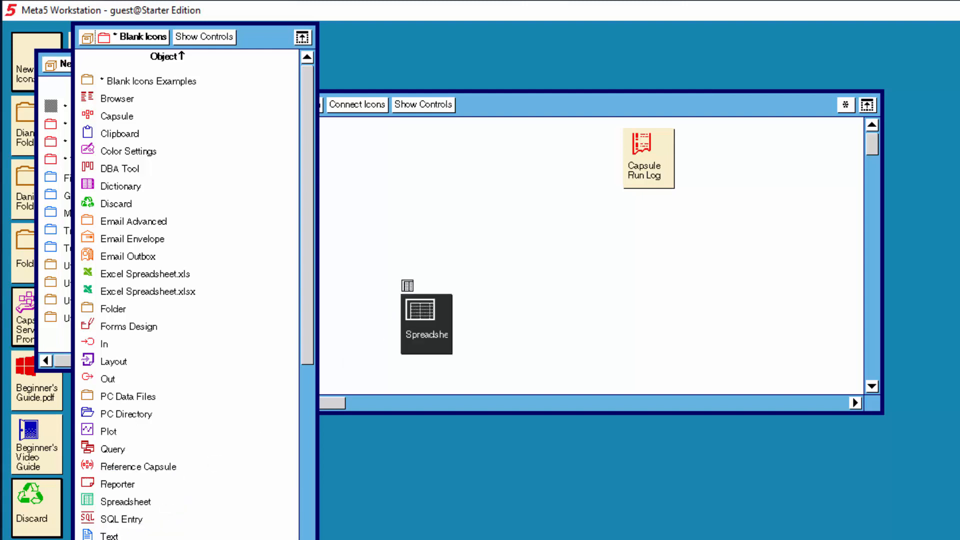
# - Copy a second Spreadsheet icon into the capsule beside the first one
pyautogui.click(134, 502)
pyautogui.rightClick(126, 498)
pyautogui.click(160, 504)
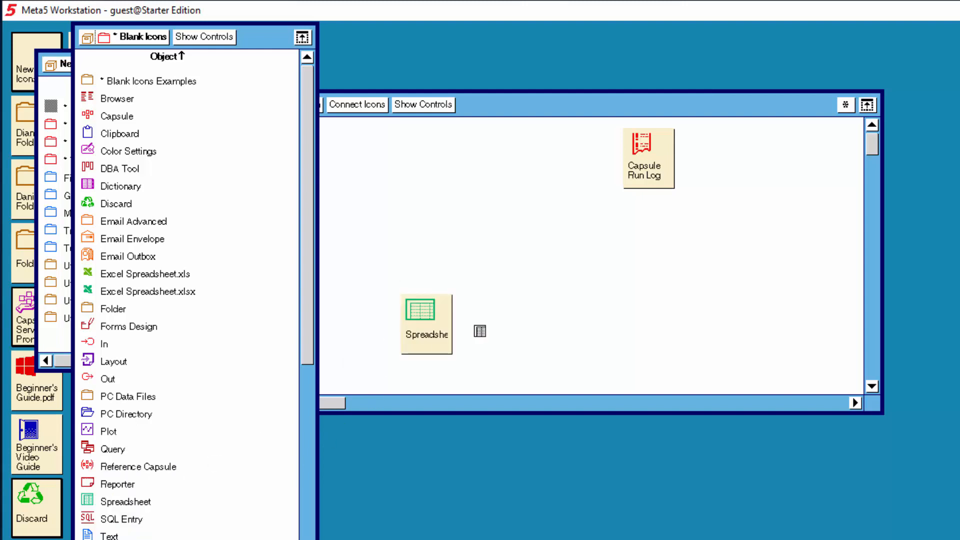
pyautogui.click(482, 327)
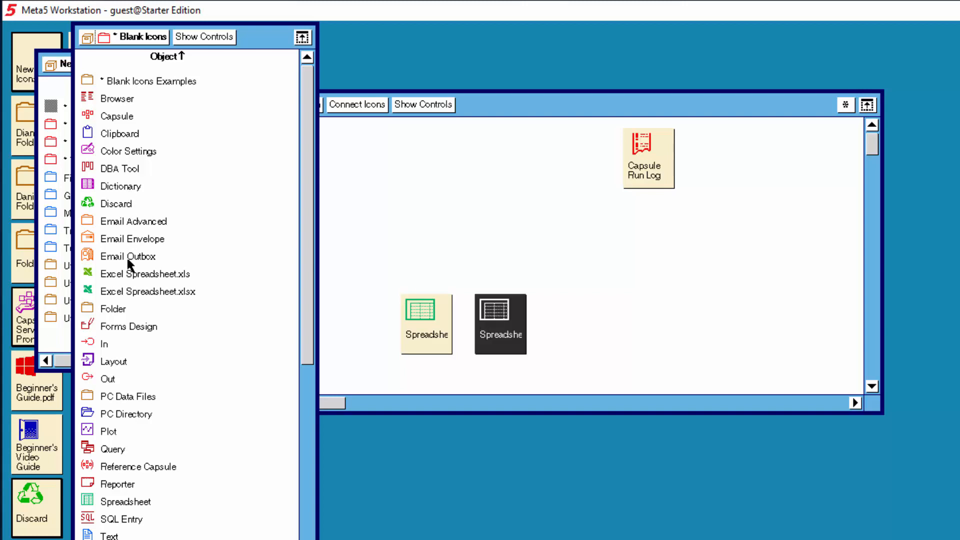
# - Copy an Excel Spreadsheet.xlsx icon into the capsule next to the spreadsheets
pyautogui.click(136, 293)
pyautogui.rightClick(134, 287)
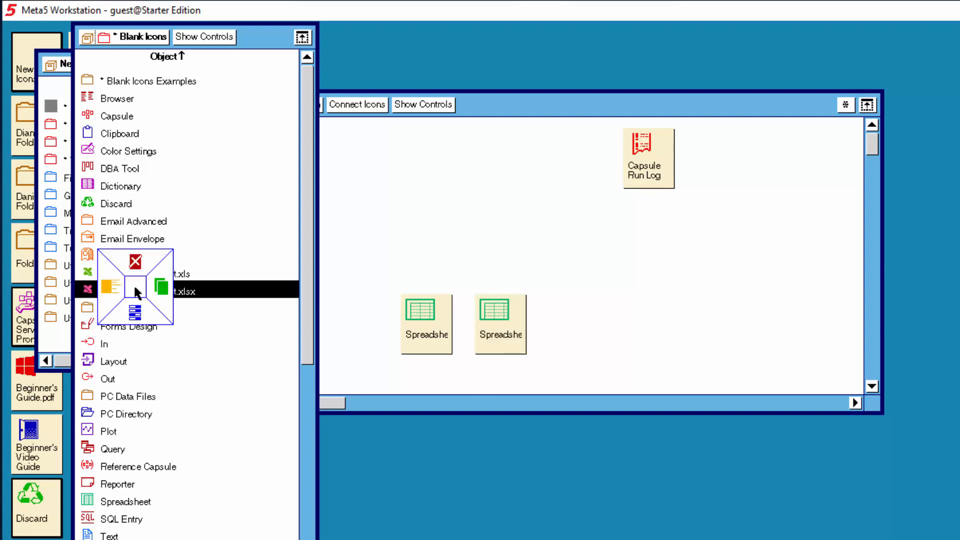
pyautogui.click(165, 293)
pyautogui.click(590, 322)
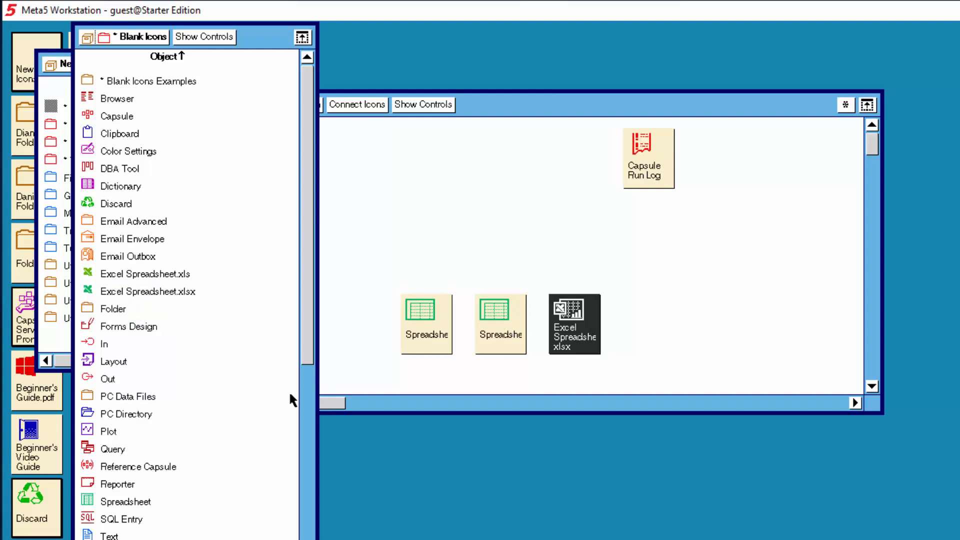
# - Copy a third Spreadsheet icon near the capsule's top and close the icon folders
pyautogui.click(122, 504)
pyautogui.rightClick(118, 498)
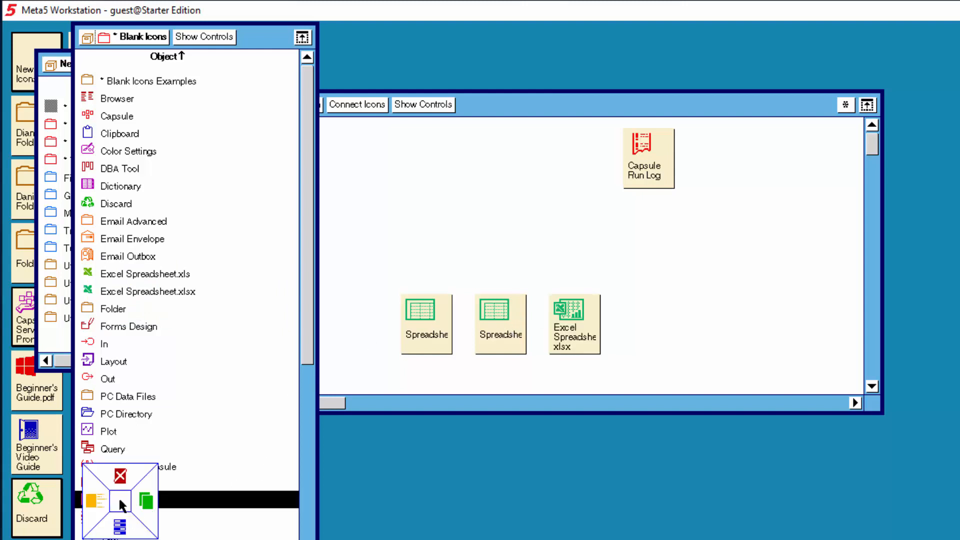
pyautogui.click(145, 501)
pyautogui.click(451, 187)
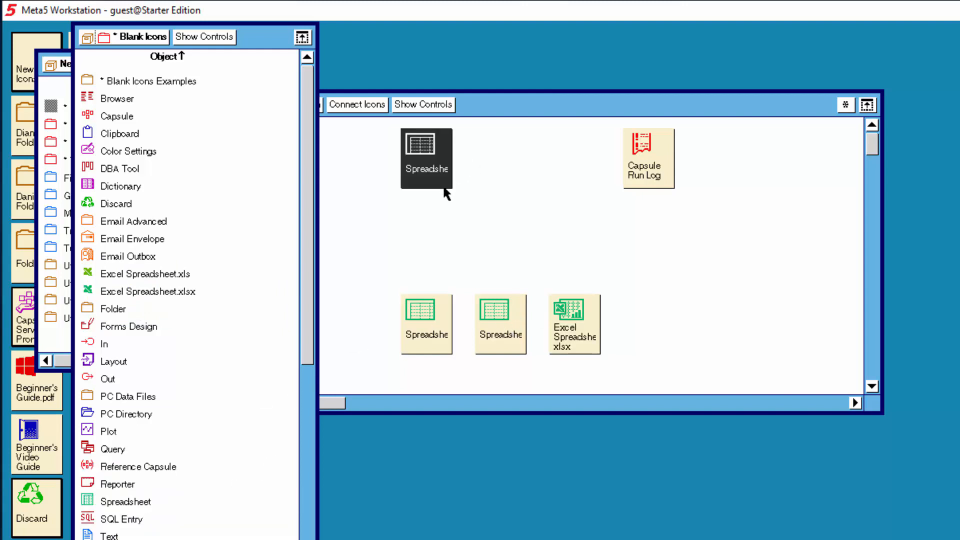
pyautogui.click(88, 39)
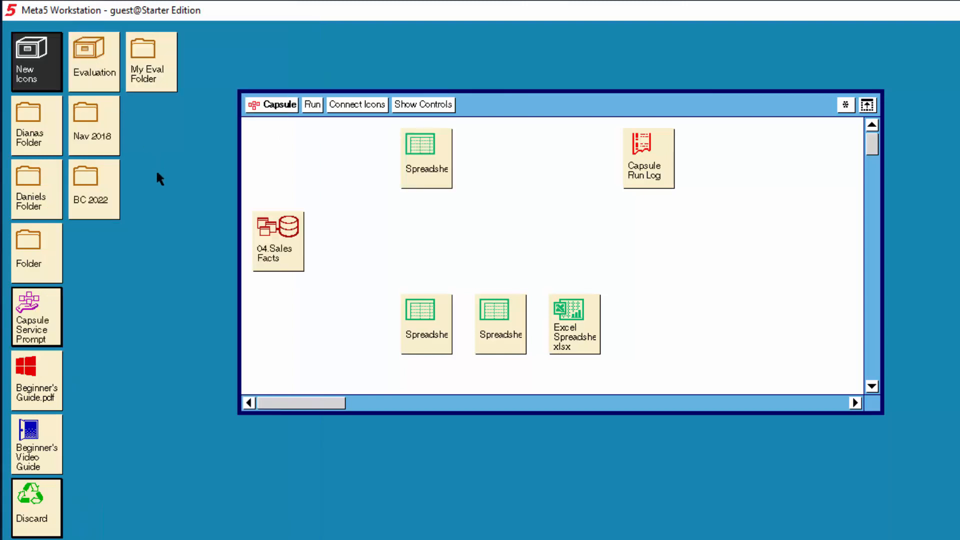
# - Open Transformer Icons > Filter Data and copy a Compress icon into the capsule, then close the folders
pyautogui.doubleClick(32, 80)
pyautogui.doubleClick(99, 163)
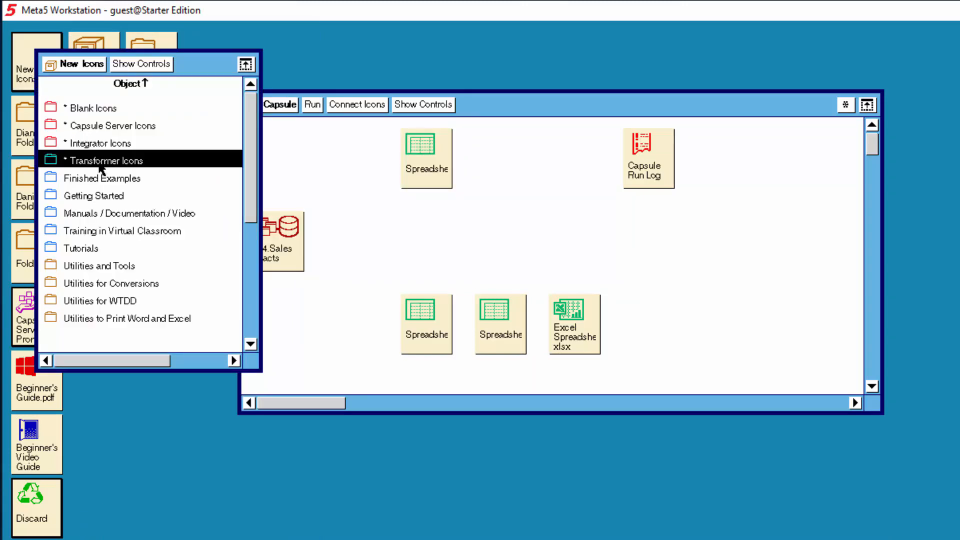
pyautogui.doubleClick(249, 239)
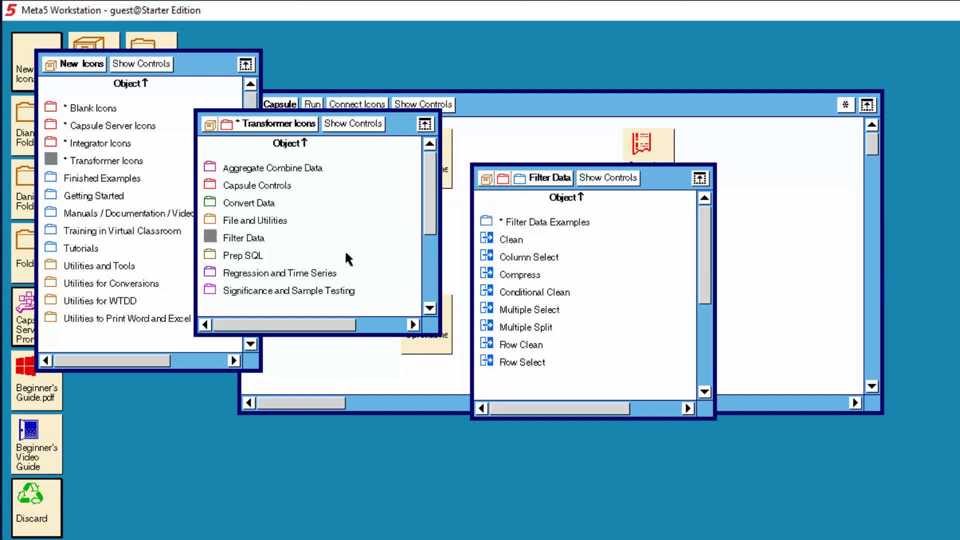
pyautogui.click(514, 272)
pyautogui.rightClick(514, 273)
pyautogui.click(542, 275)
pyautogui.click(770, 275)
pyautogui.click(49, 64)
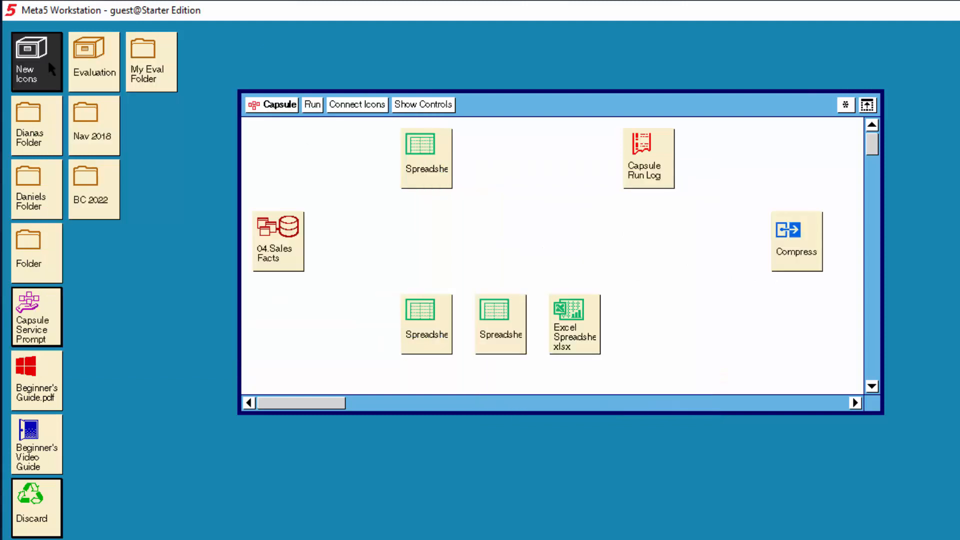
# - Arrange Spreadsheet, Compress, Spreadsheet and Excel icons in a row after 04.Sales Facts and shift the top spreadsheet
pyautogui.moveTo(418, 322); pyautogui.dragTo(348, 230)
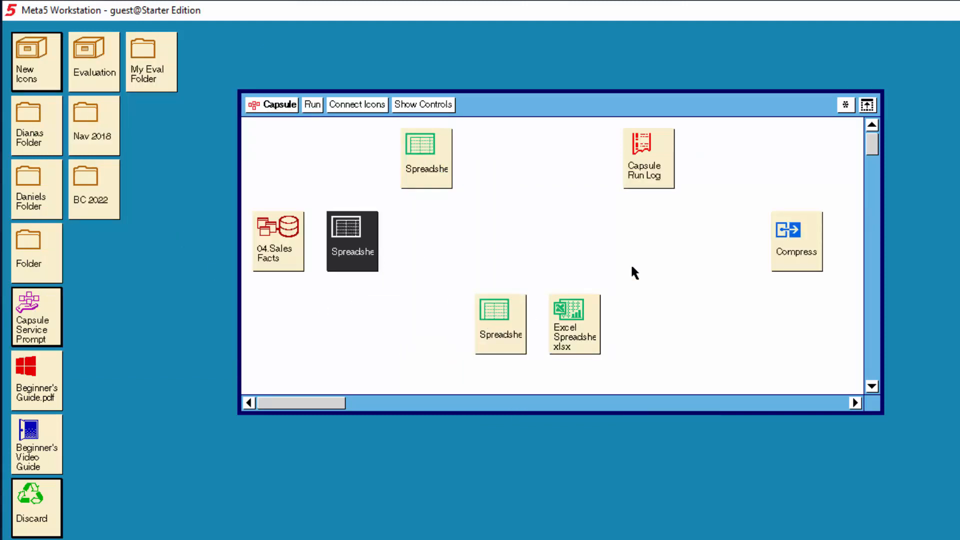
pyautogui.moveTo(778, 240); pyautogui.dragTo(418, 228)
pyautogui.moveTo(499, 339); pyautogui.dragTo(496, 239)
pyautogui.moveTo(553, 307); pyautogui.dragTo(565, 228)
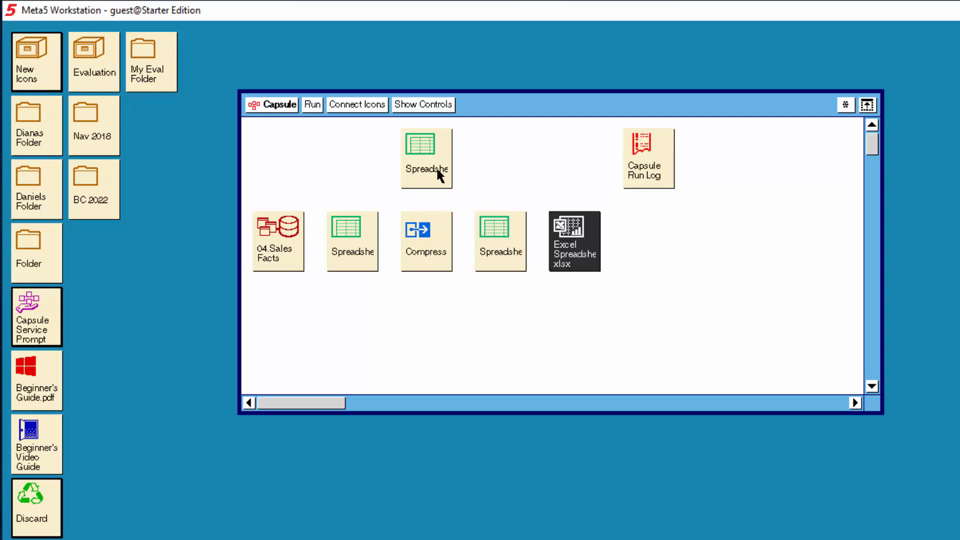
pyautogui.moveTo(423, 167); pyautogui.dragTo(496, 167)
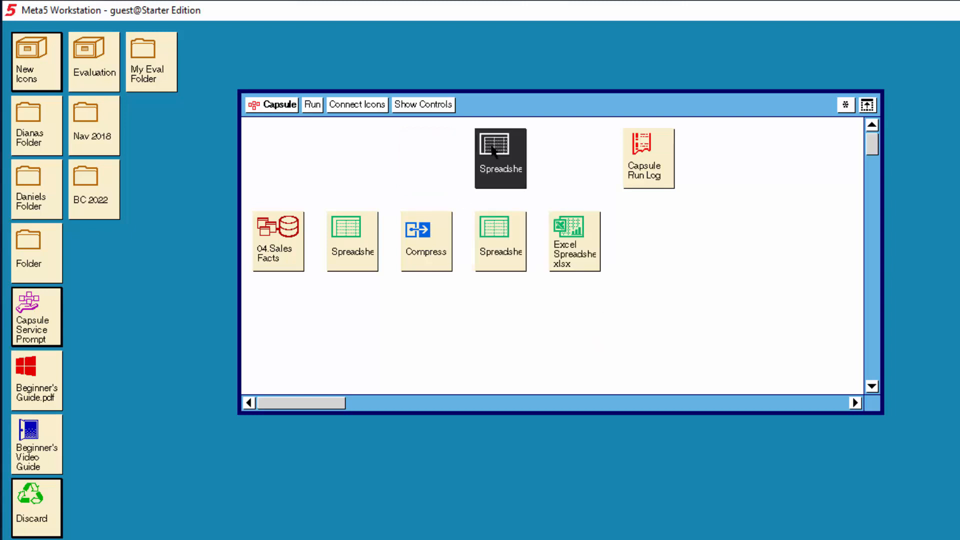
# - Rename the top Spreadsheet icon to Headings in its icon options and apply
pyautogui.rightClick(497, 168)
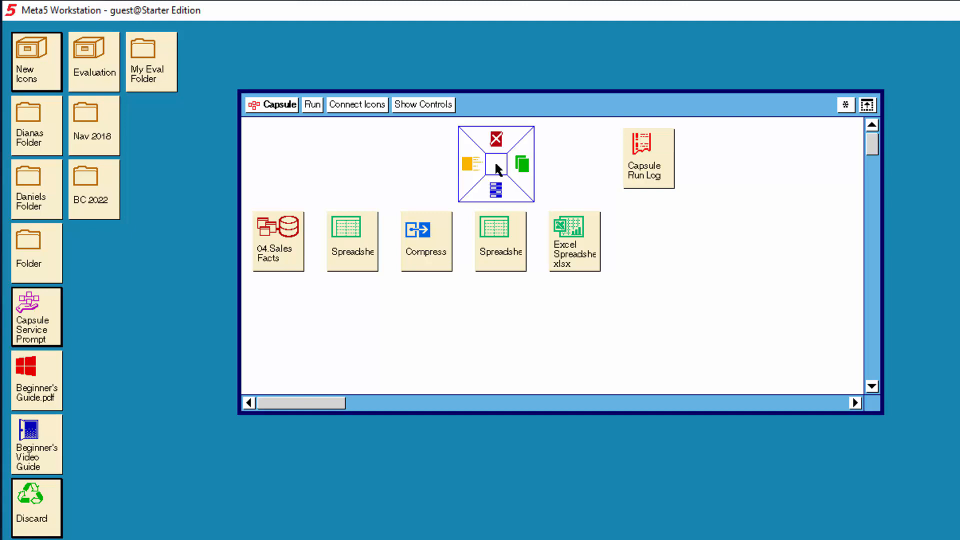
pyautogui.click(495, 193)
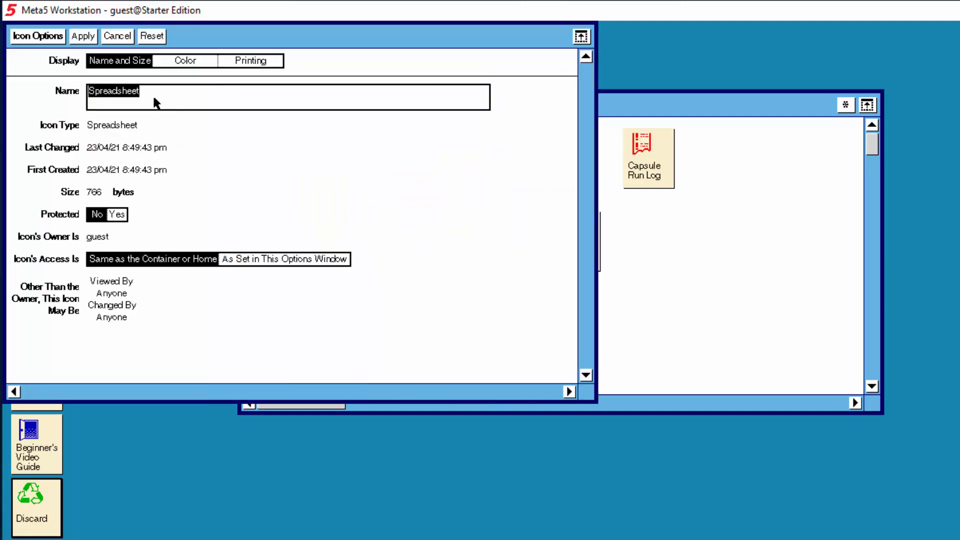
pyautogui.write('Headings')
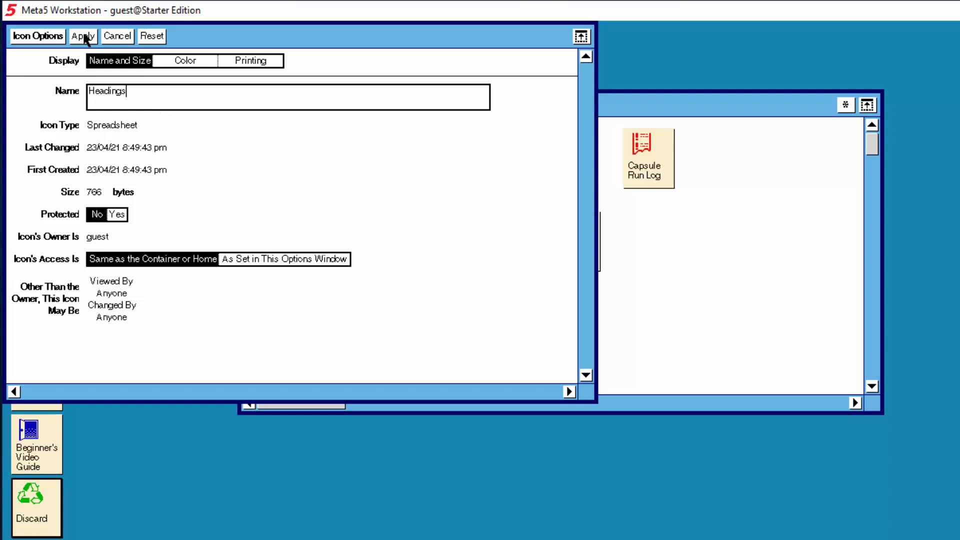
pyautogui.click(50, 37)
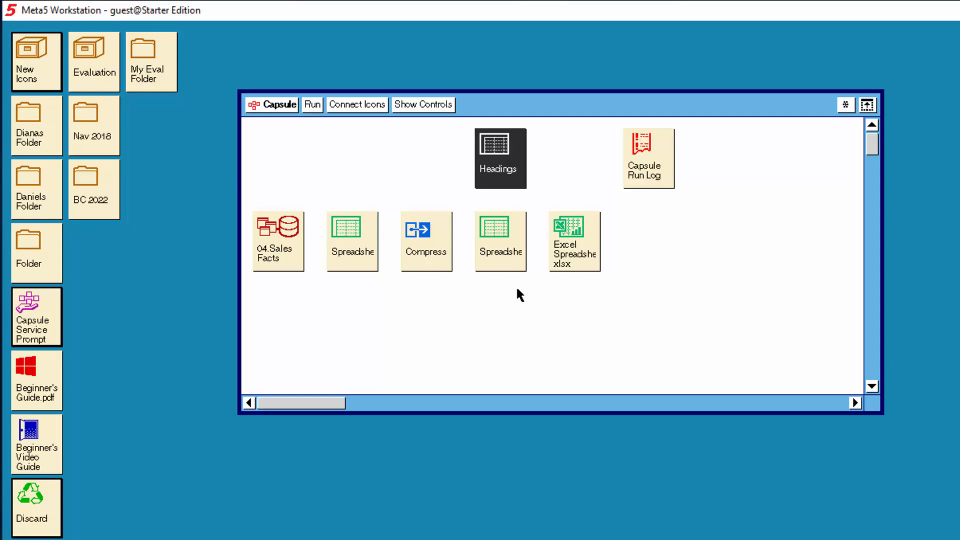
# - Open the 04.Sales Facts query and scroll through its joined tables in the query control
pyautogui.click(283, 244)
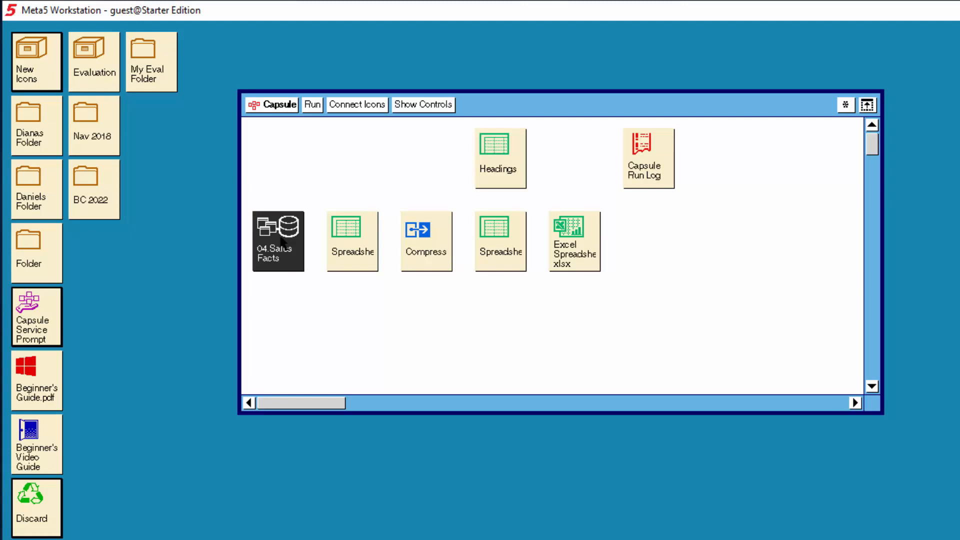
pyautogui.doubleClick(283, 243)
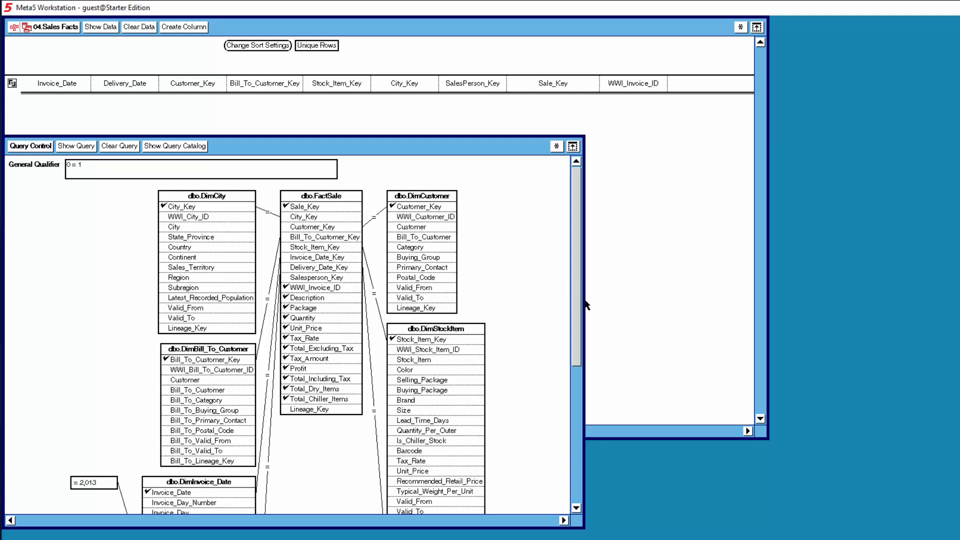
pyautogui.moveTo(584, 300); pyautogui.dragTo(685, 498)
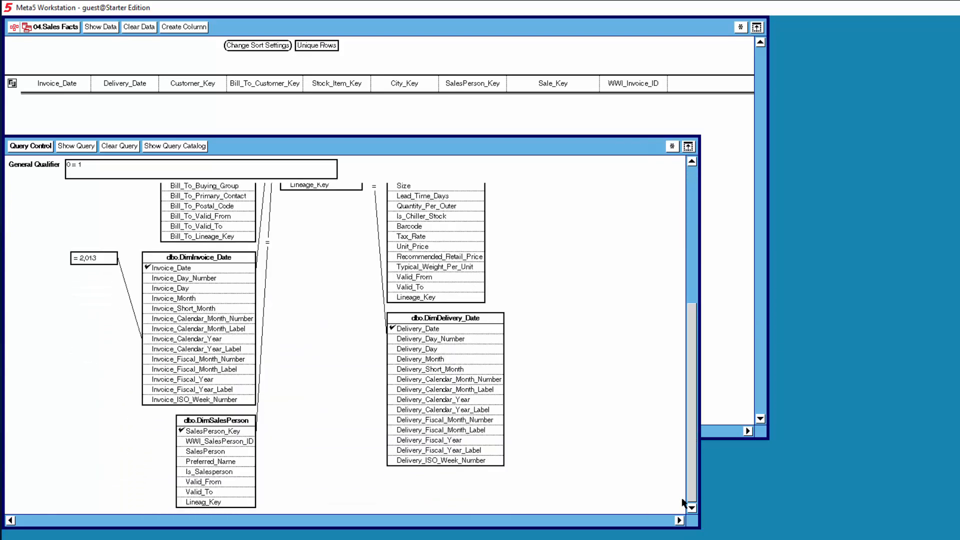
pyautogui.moveTo(690, 412); pyautogui.dragTo(692, 246)
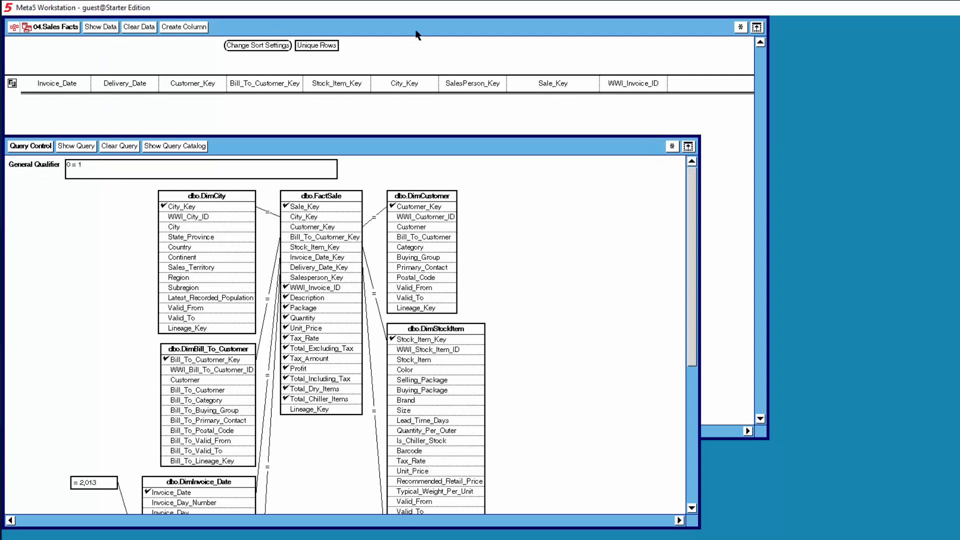
# - Enable Capture SQL, show the query data, inspect the SQL in the query log, then close the log
pyautogui.click(741, 28)
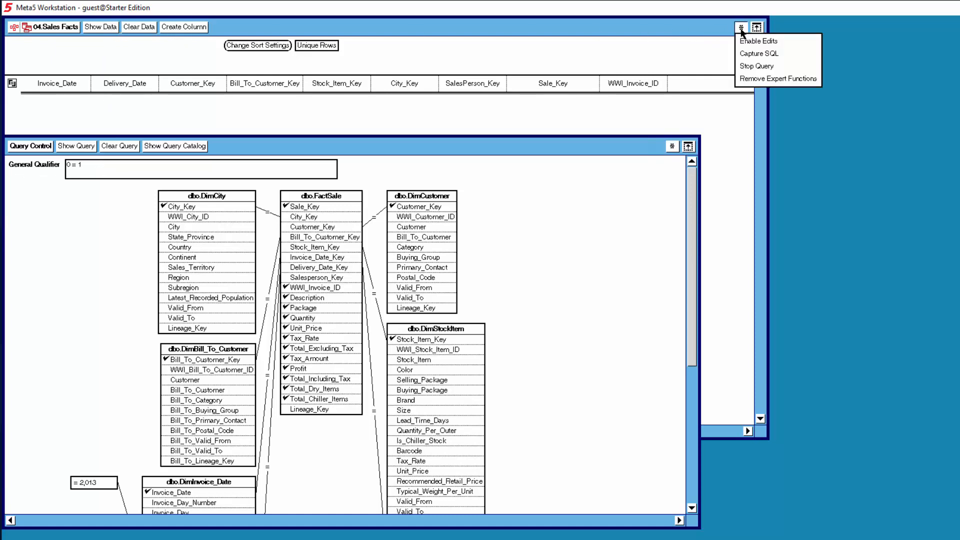
pyautogui.click(753, 55)
pyautogui.doubleClick(947, 531)
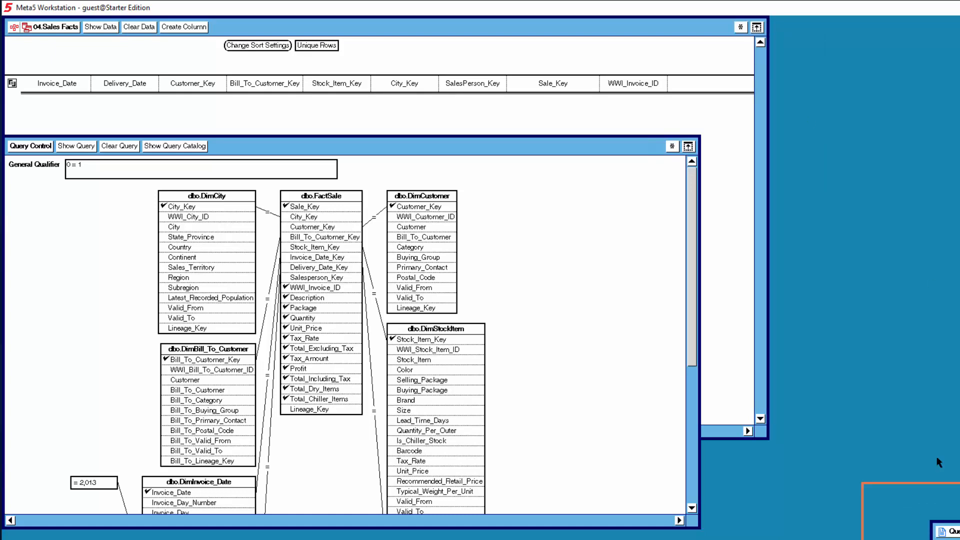
pyautogui.moveTo(376, 205); pyautogui.dragTo(731, 500)
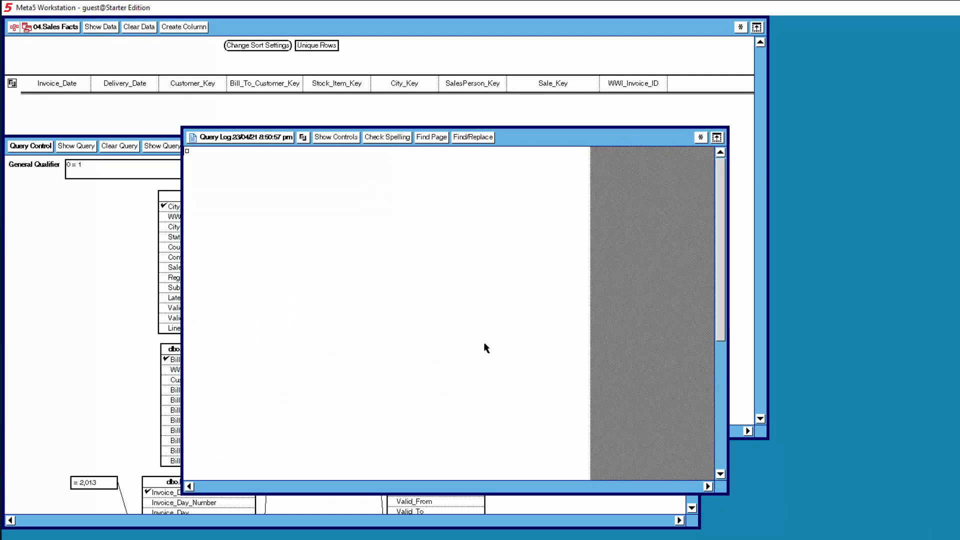
pyautogui.click(97, 28)
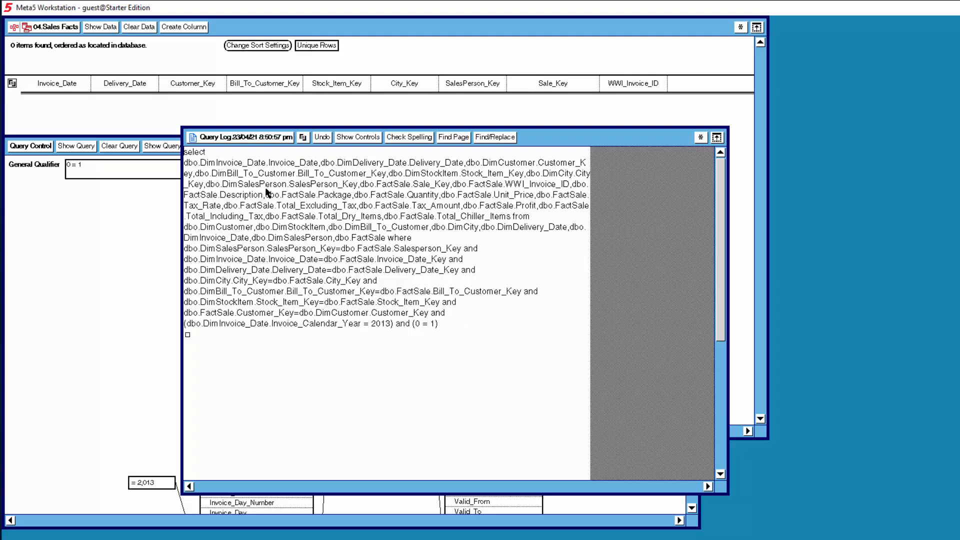
pyautogui.click(245, 139)
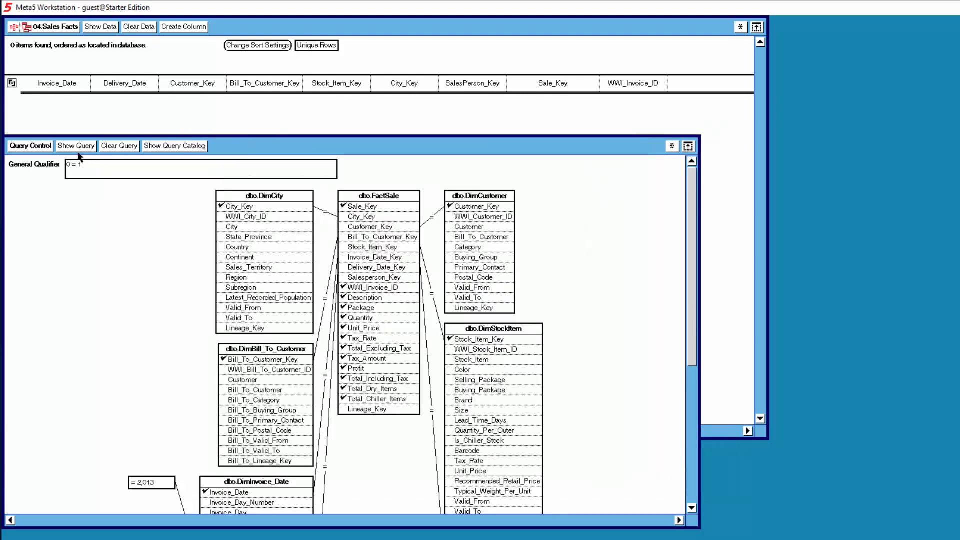
# - Remove expert functions from the Sales Facts window and add them back
pyautogui.click(741, 28)
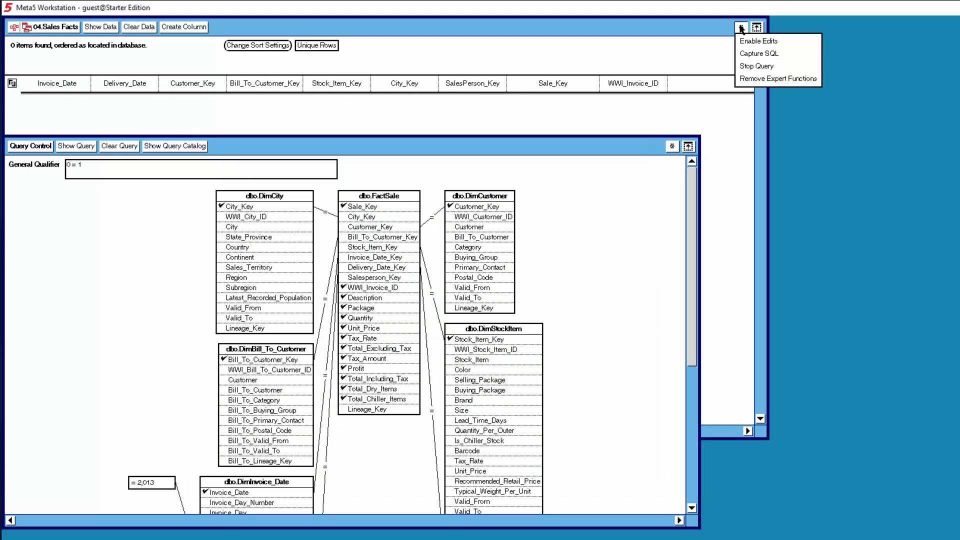
pyautogui.click(755, 80)
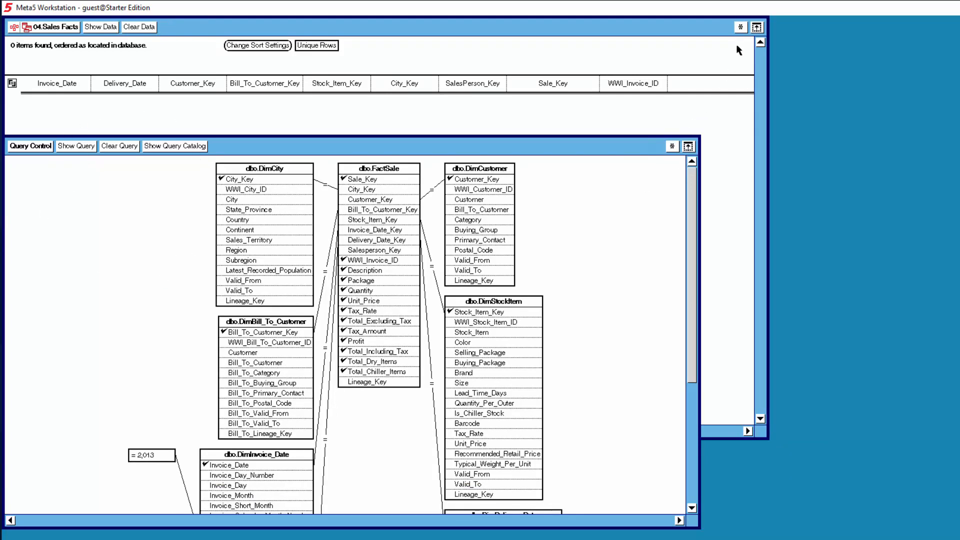
pyautogui.click(741, 28)
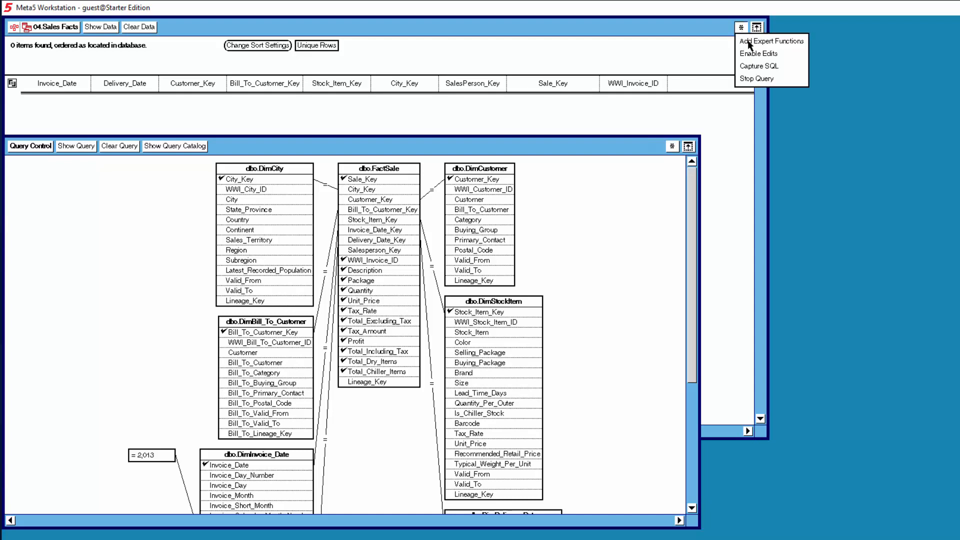
pyautogui.click(749, 44)
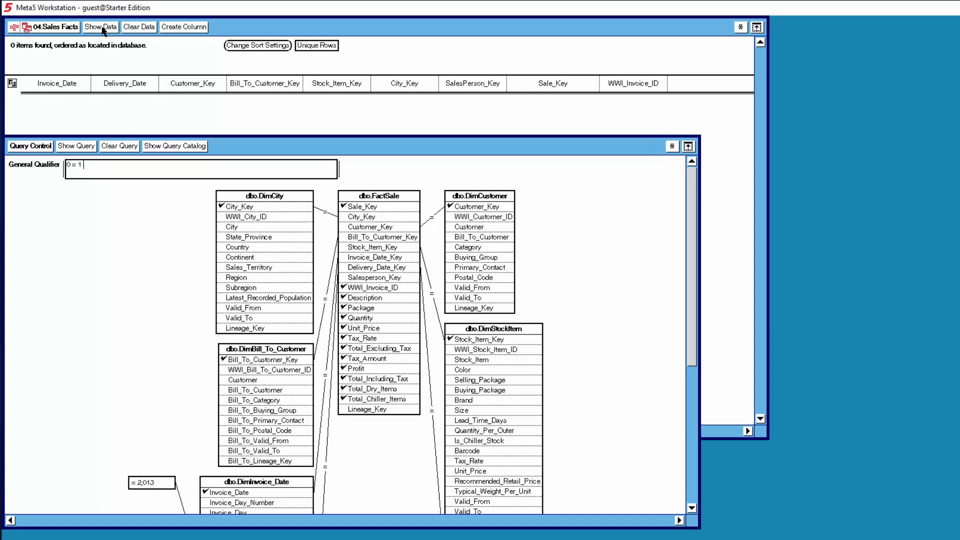
# - Close the query control and the 04.Sales Facts window
pyautogui.click(42, 150)
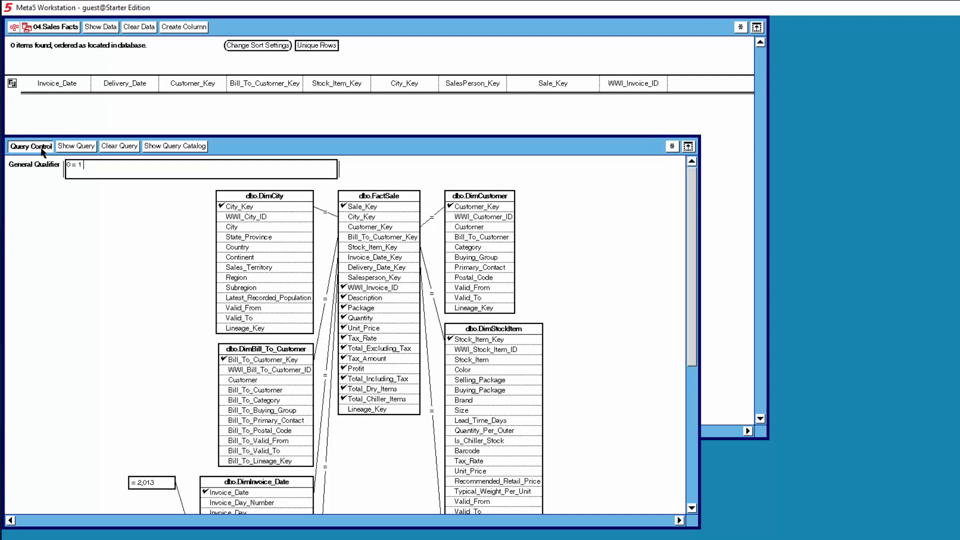
pyautogui.click(65, 28)
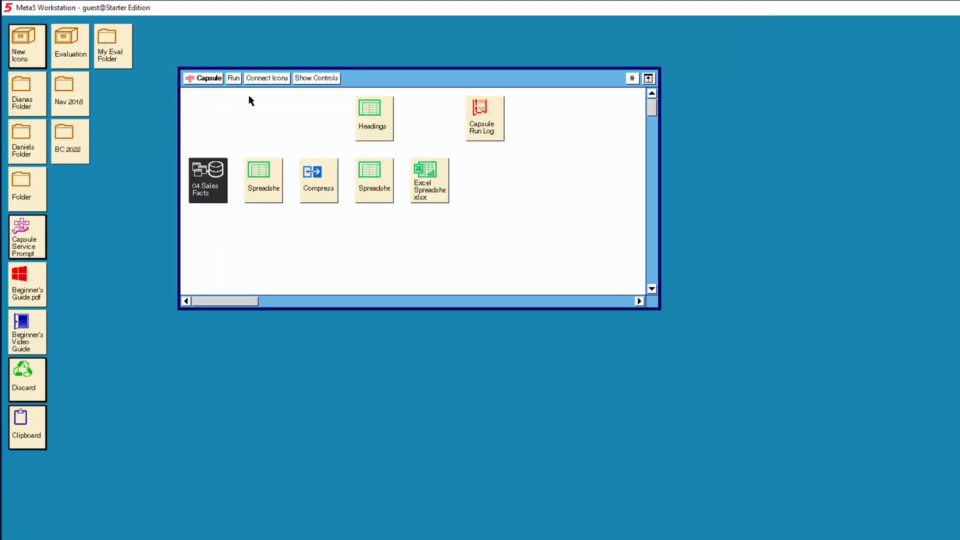
# - Connect 04.Sales Facts to the Headings spreadsheet and run the capsule
pyautogui.click(267, 80)
pyautogui.click(376, 126)
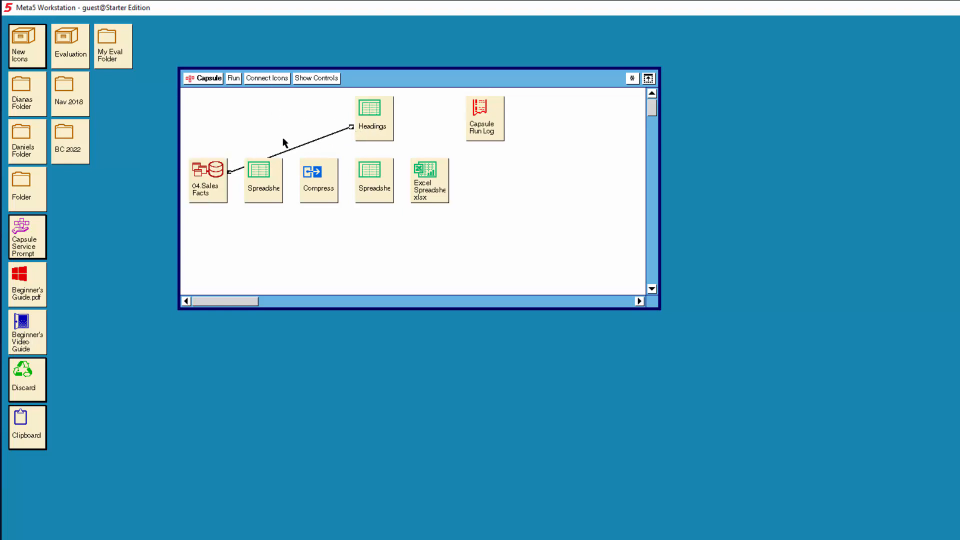
pyautogui.click(233, 78)
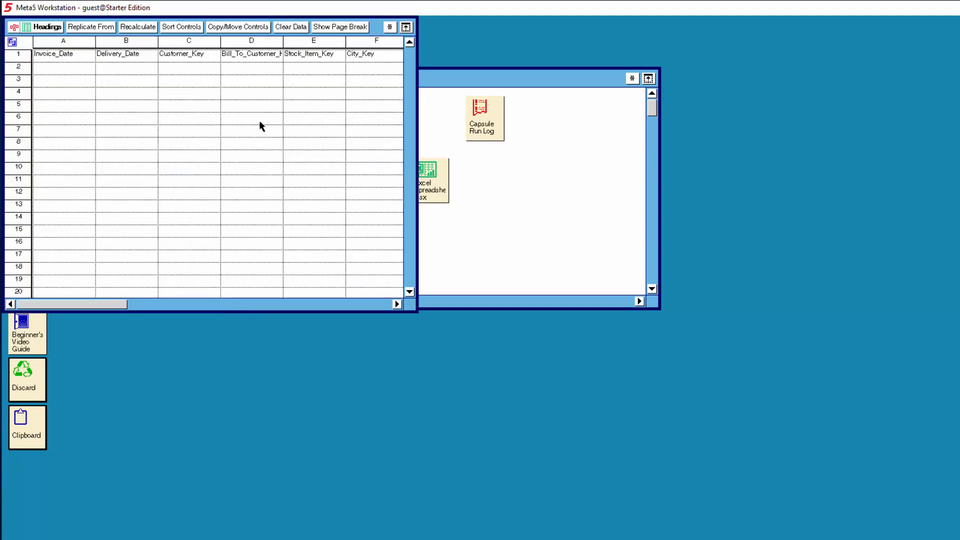
# - Enlarge the Headings spreadsheet window, scroll across its column headings, and close it
pyautogui.moveTo(418, 314); pyautogui.dragTo(659, 345)
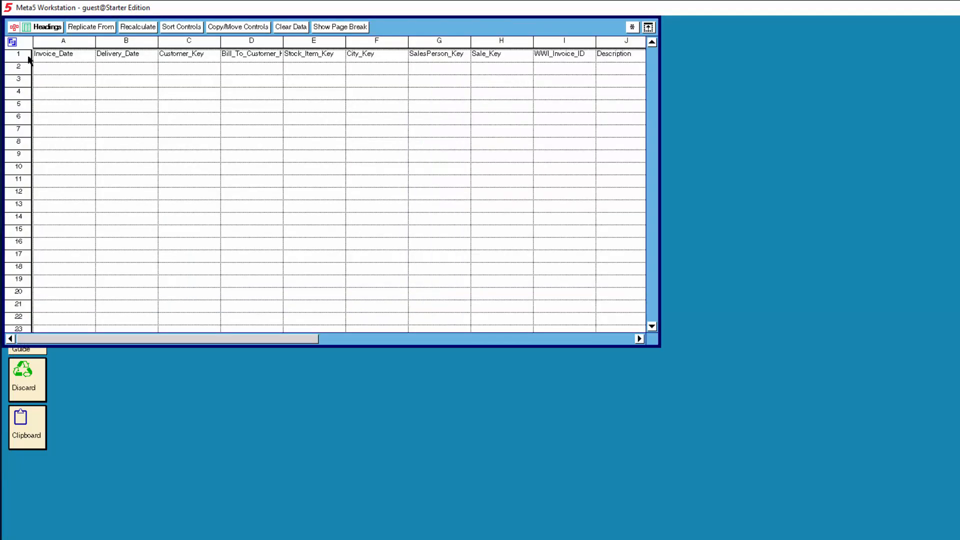
pyautogui.click(617, 339)
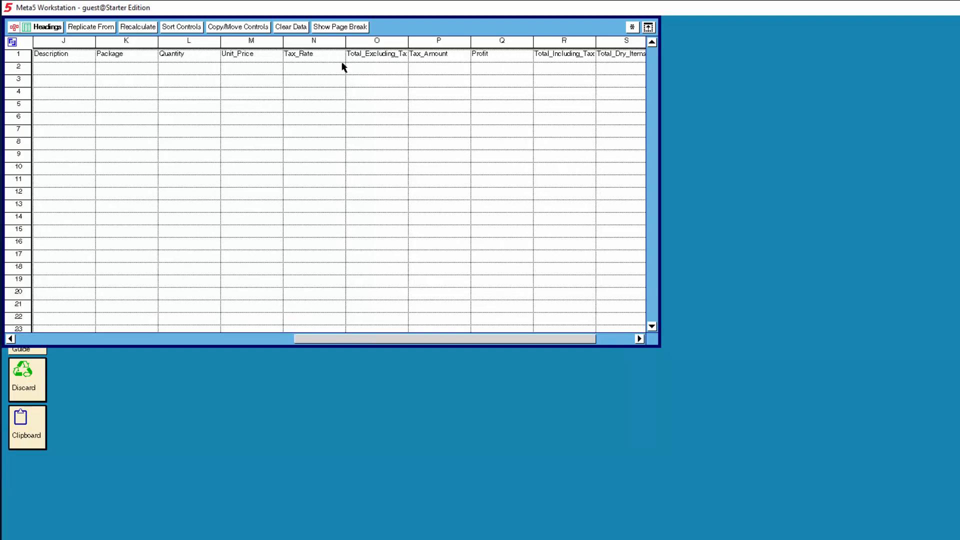
pyautogui.click(617, 339)
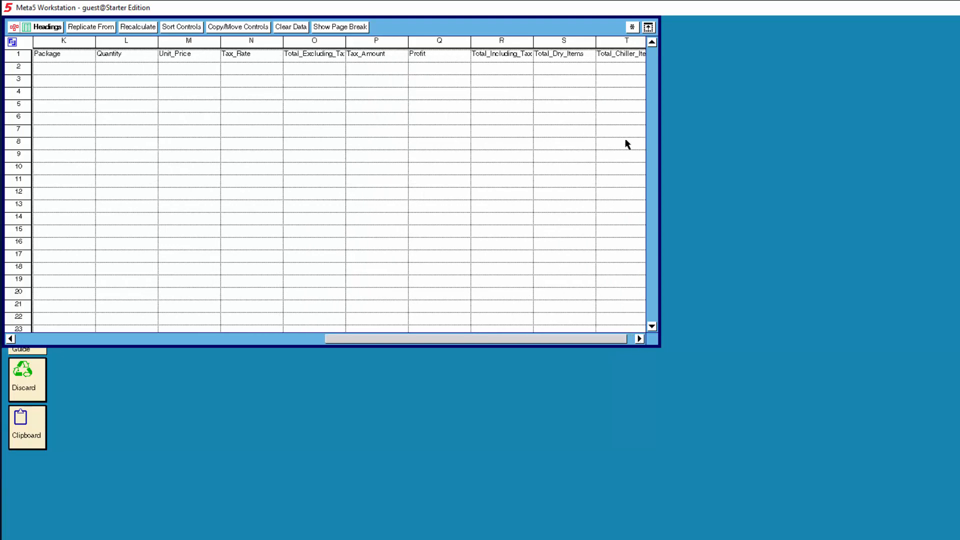
pyautogui.click(640, 340)
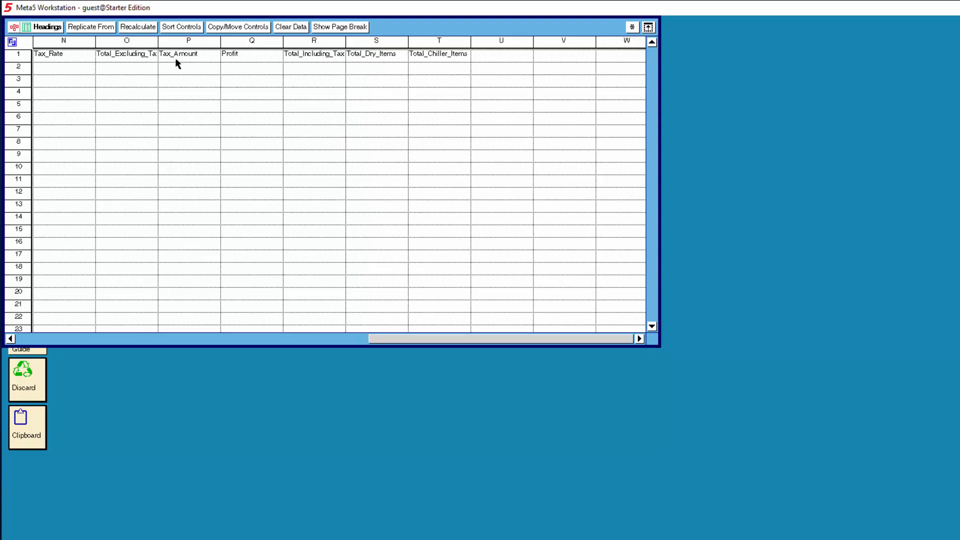
pyautogui.click(48, 28)
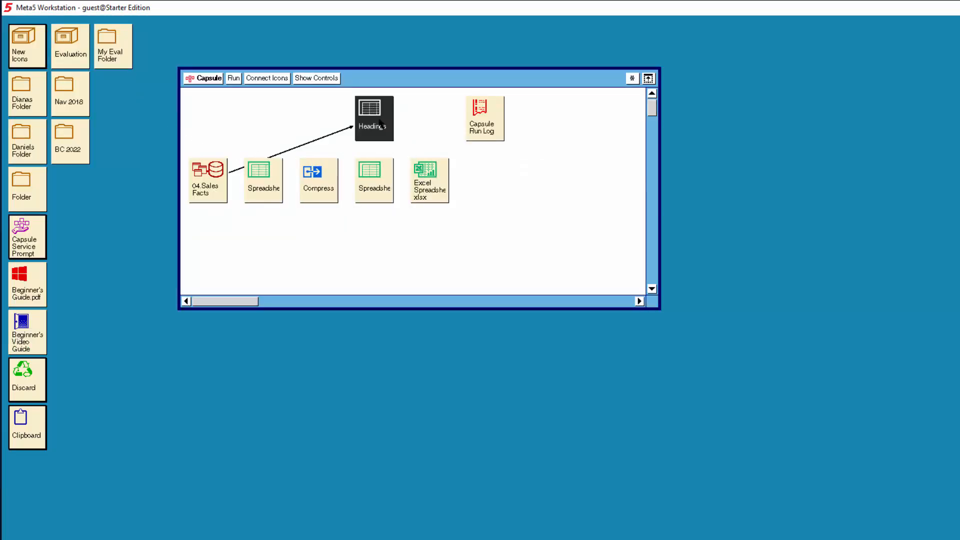
# - Open the Excel Spreadsheet xlsx and rename Sheet1 as DataName_s
pyautogui.doubleClick(428, 184)
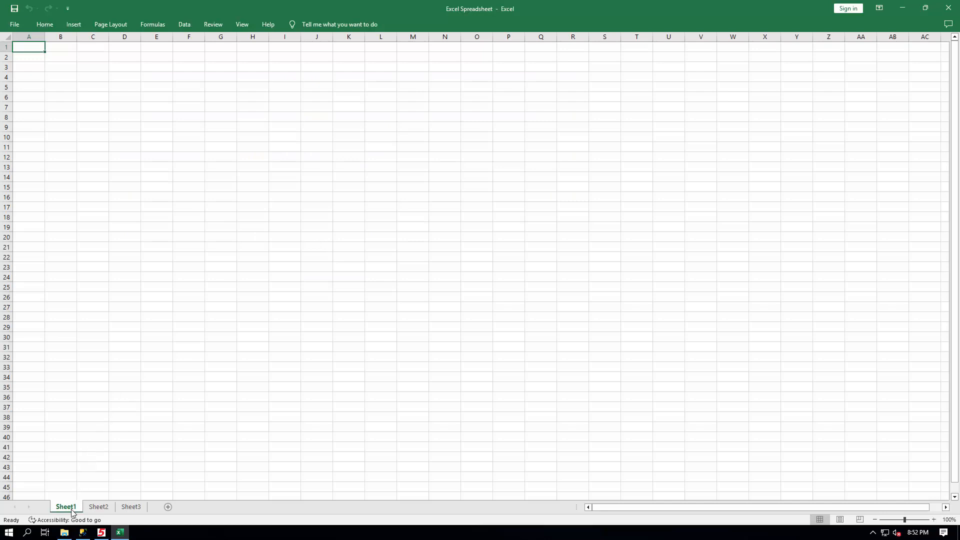
pyautogui.moveTo(71, 511); pyautogui.dragTo(102, 508)
pyautogui.write('DataName_s')
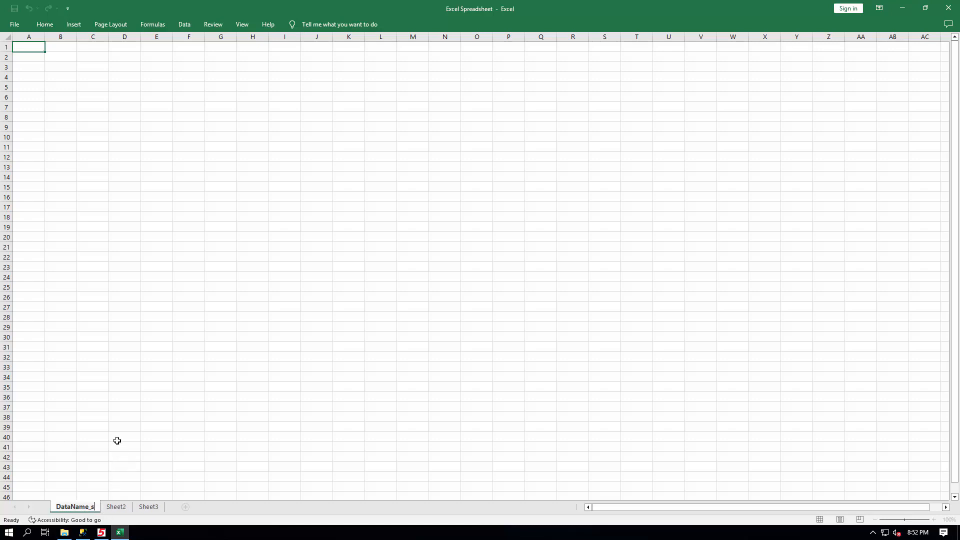
pyautogui.click(135, 446)
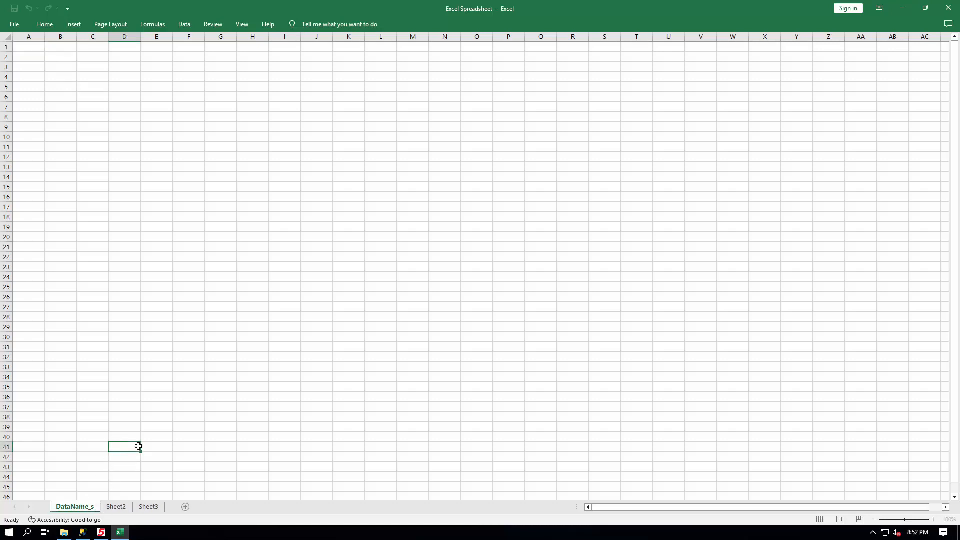
# - Pin the Excel ribbon so tabs and commands stay shown
pyautogui.click(30, 51)
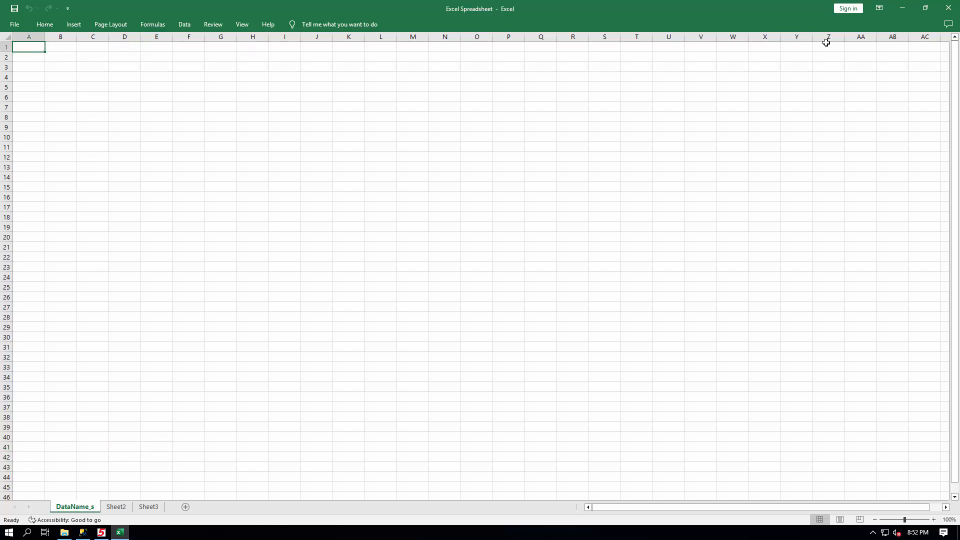
pyautogui.click(879, 8)
pyautogui.click(886, 92)
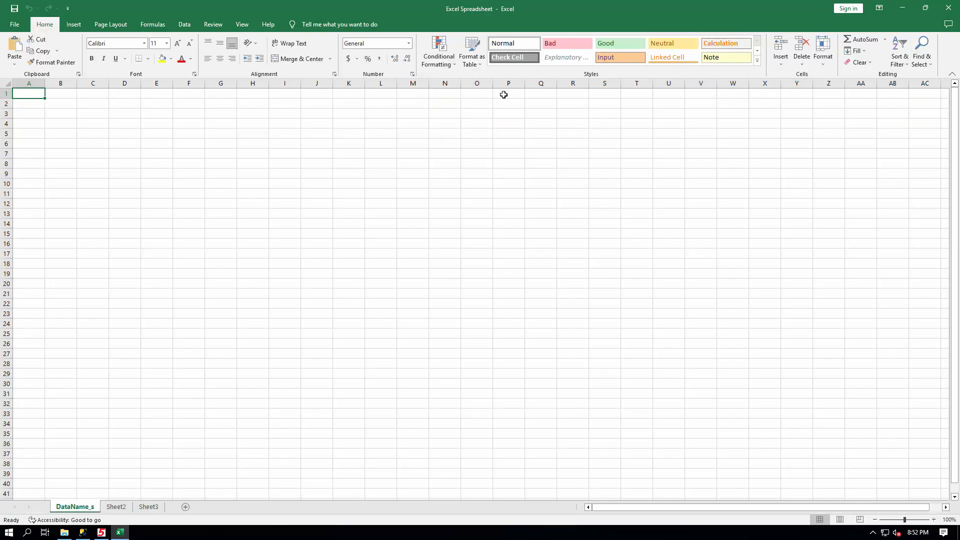
# - Define the name DataName_h for cells A1:T1 of the DataName_s sheet
pyautogui.keyDown('shift'); pyautogui.click(631, 94); pyautogui.keyUp('shift')
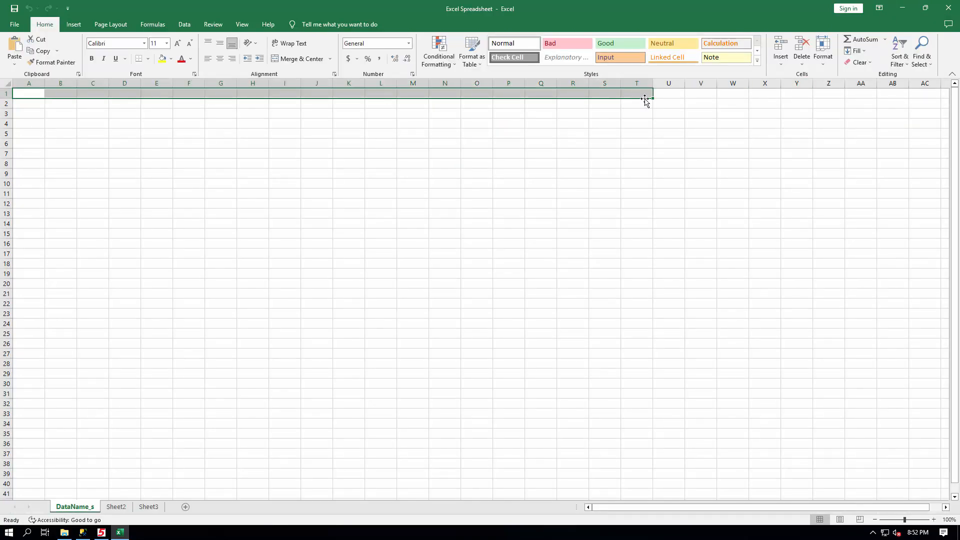
pyautogui.rightClick(643, 96)
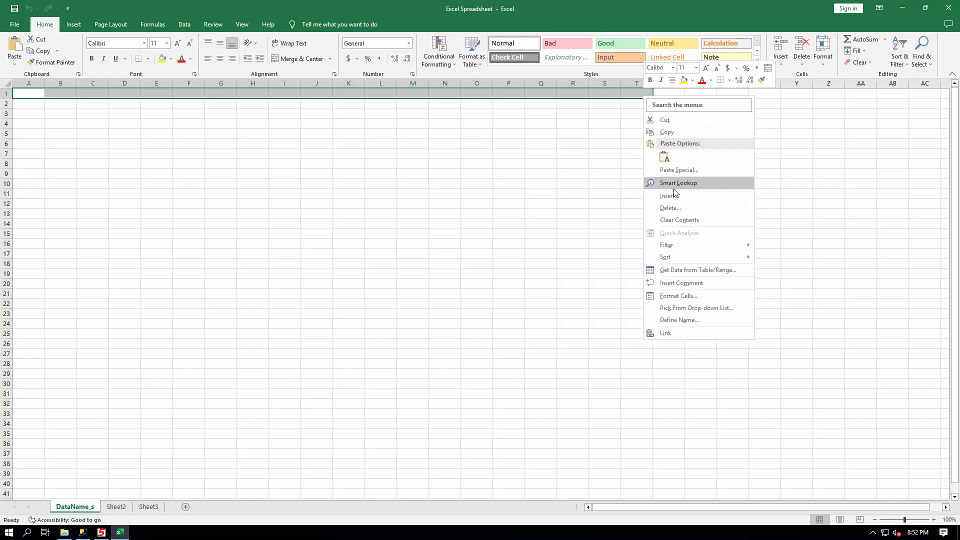
pyautogui.click(682, 319)
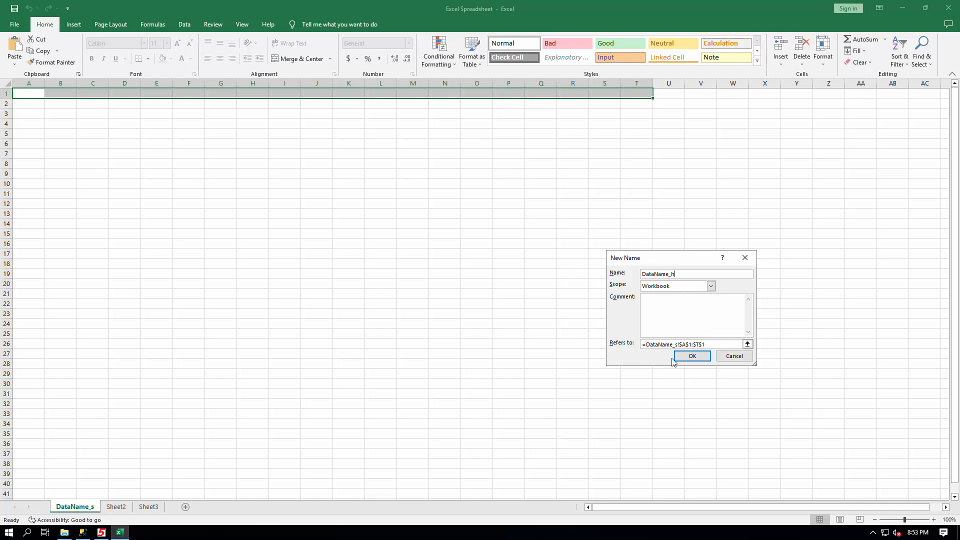
pyautogui.click(692, 356)
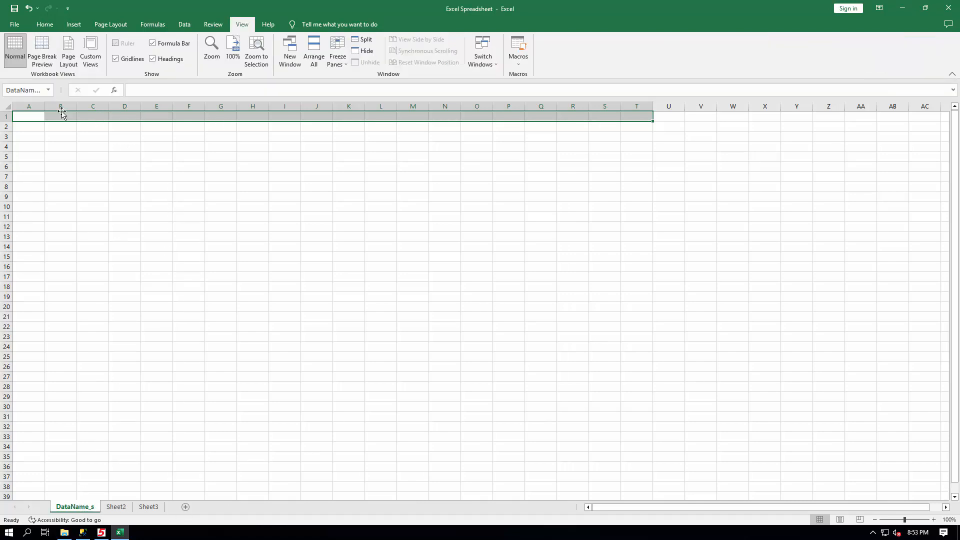
# - Select the DataName_h range from the name list, then close the workbook, saving the changes
pyautogui.click(50, 89)
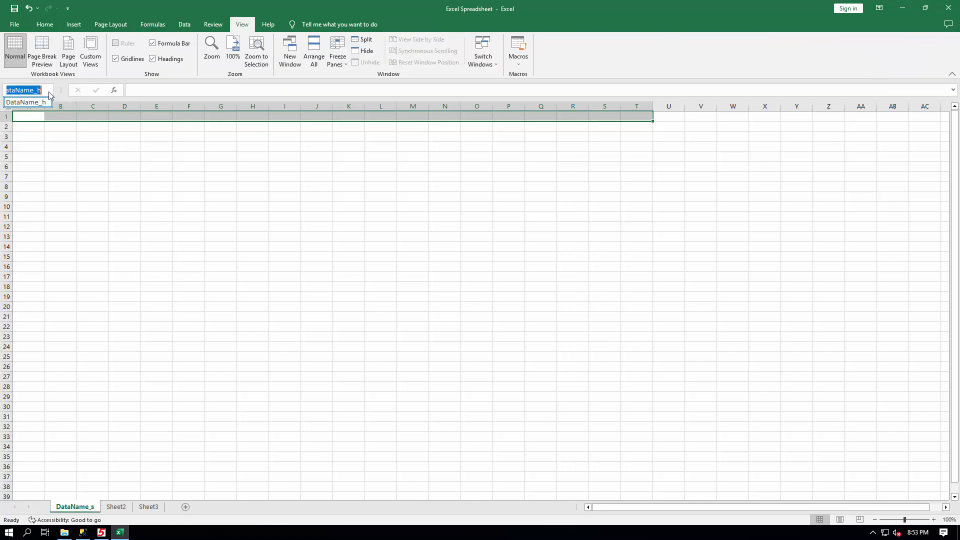
pyautogui.click(32, 103)
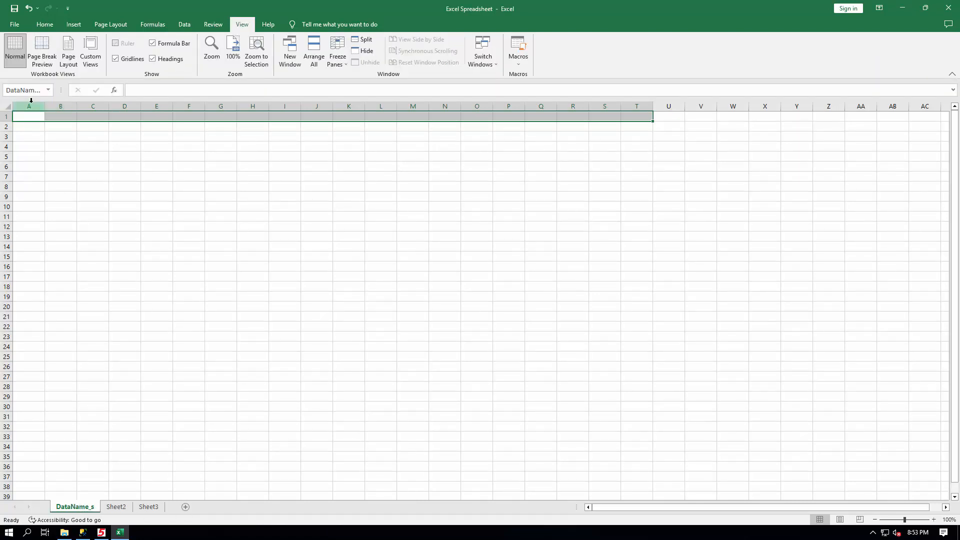
pyautogui.click(68, 146)
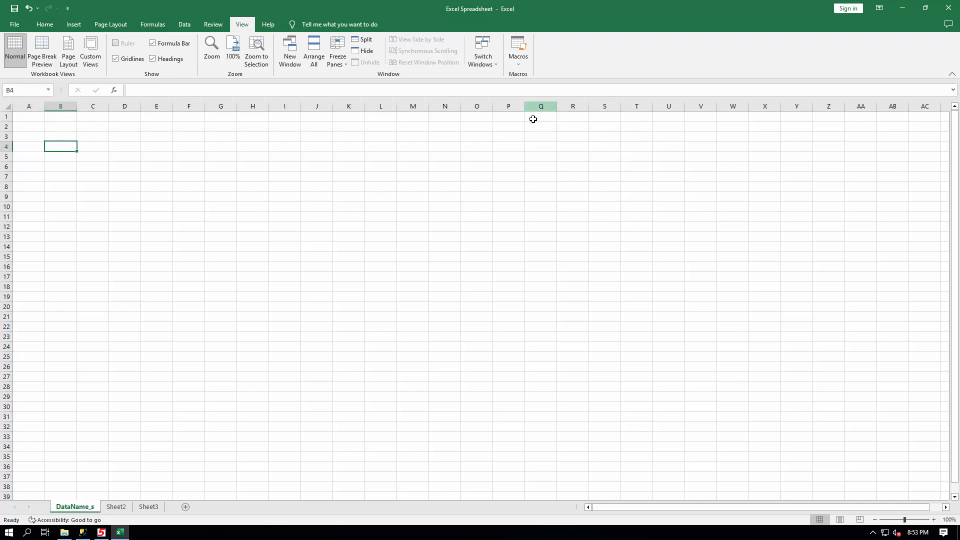
pyautogui.click(948, 8)
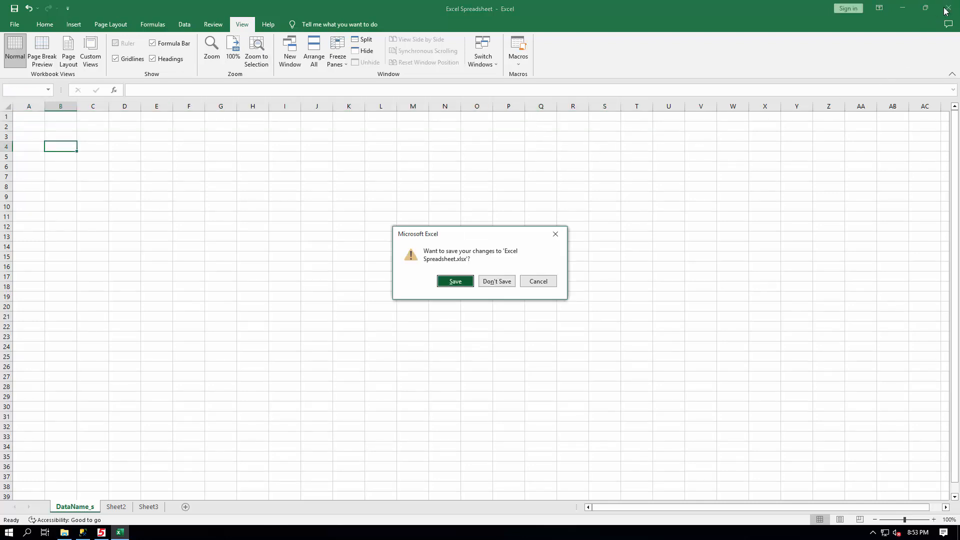
pyautogui.click(453, 281)
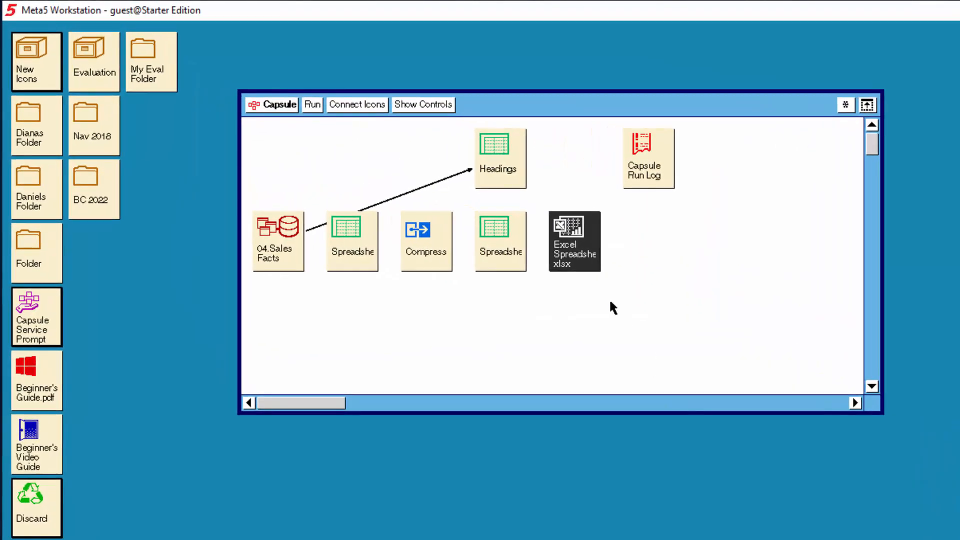
# - Connect the Headings spreadsheet to the Excel Spreadsheet xlsx icon
pyautogui.click(492, 151)
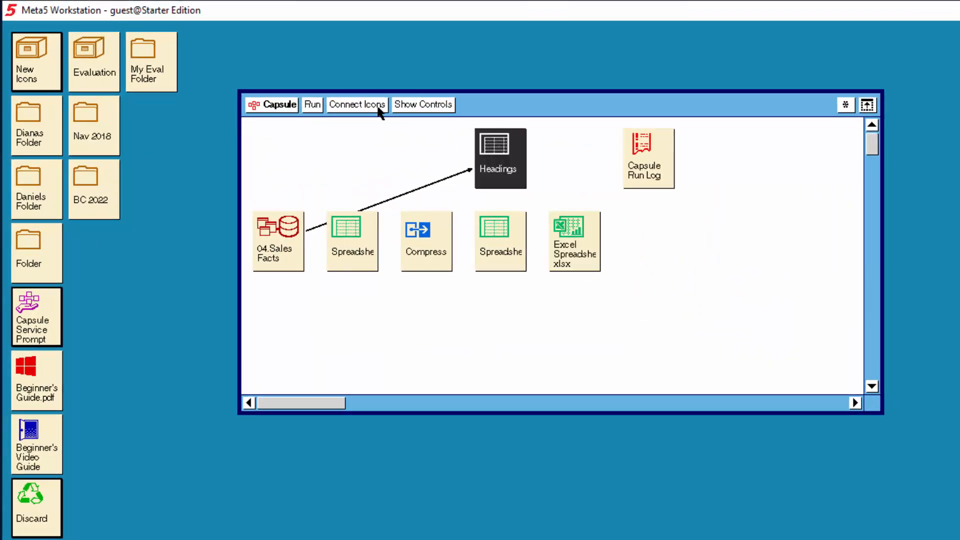
pyautogui.click(377, 106)
pyautogui.click(572, 241)
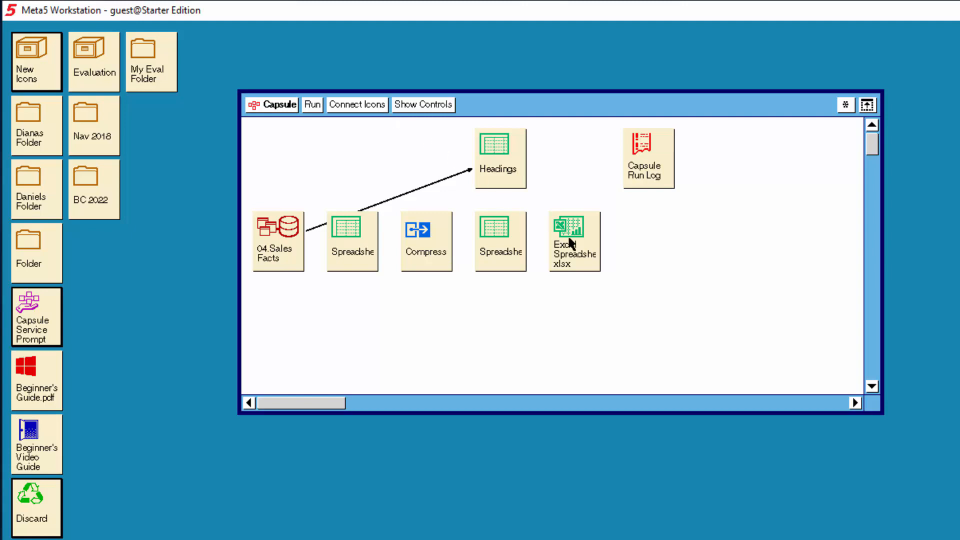
# - Open the new arrow's options and set the destination region name to DataName_h
pyautogui.click(538, 200)
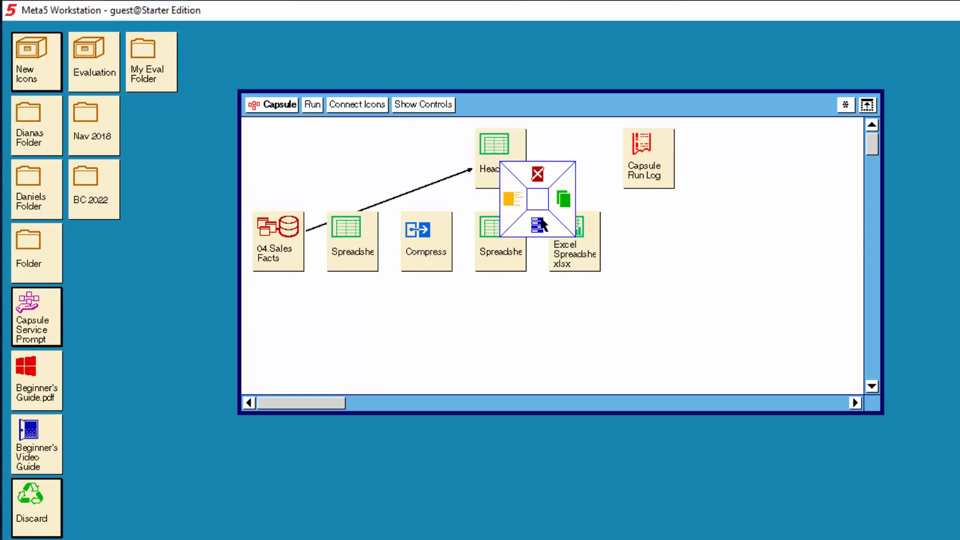
pyautogui.click(541, 223)
pyautogui.click(182, 261)
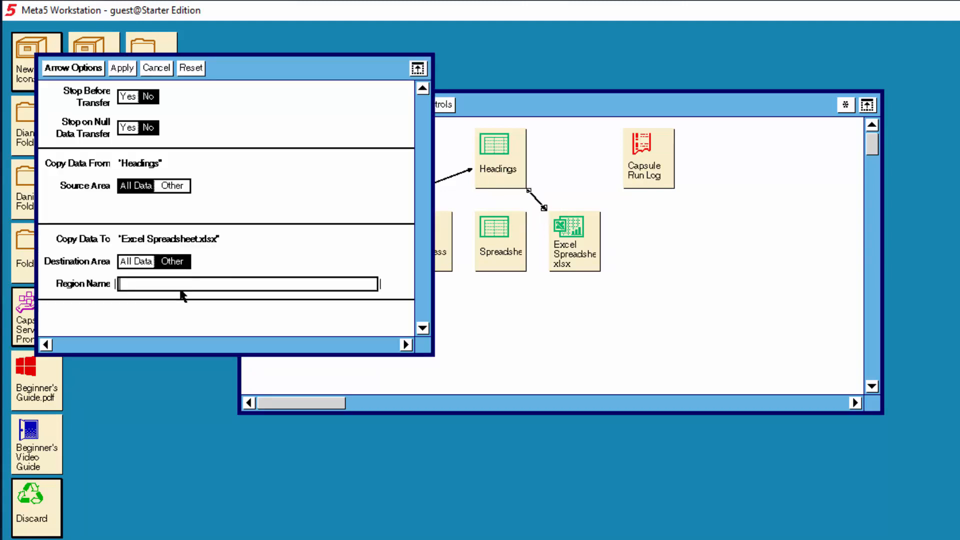
pyautogui.write('DataName_h')
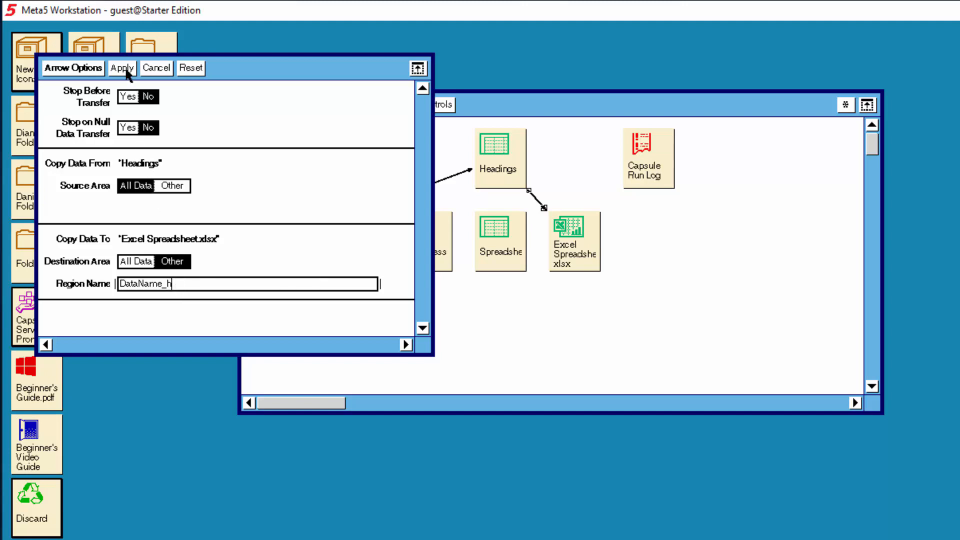
pyautogui.click(93, 68)
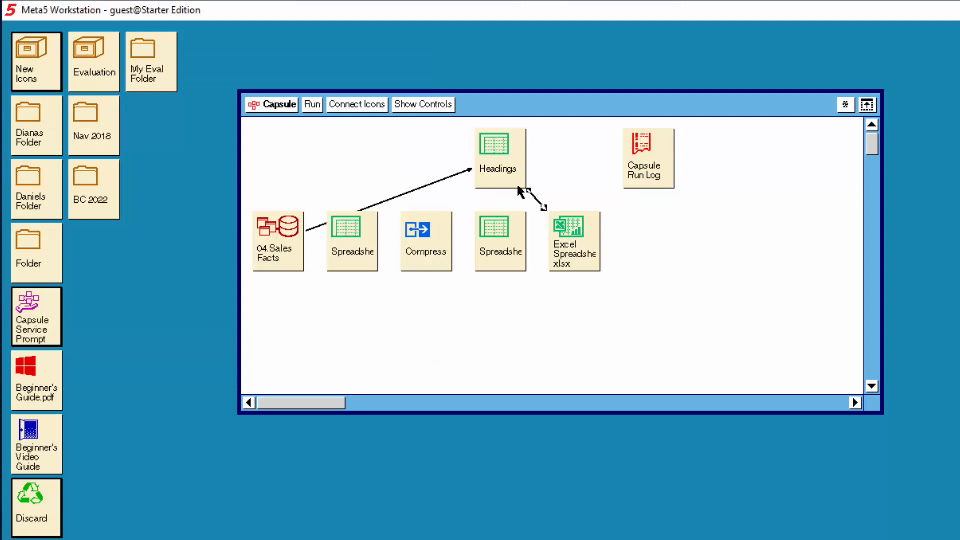
# - Delete the arrow from 04.Sales Facts to Headings and run the capsule
pyautogui.click(443, 178)
pyautogui.rightClick(443, 178)
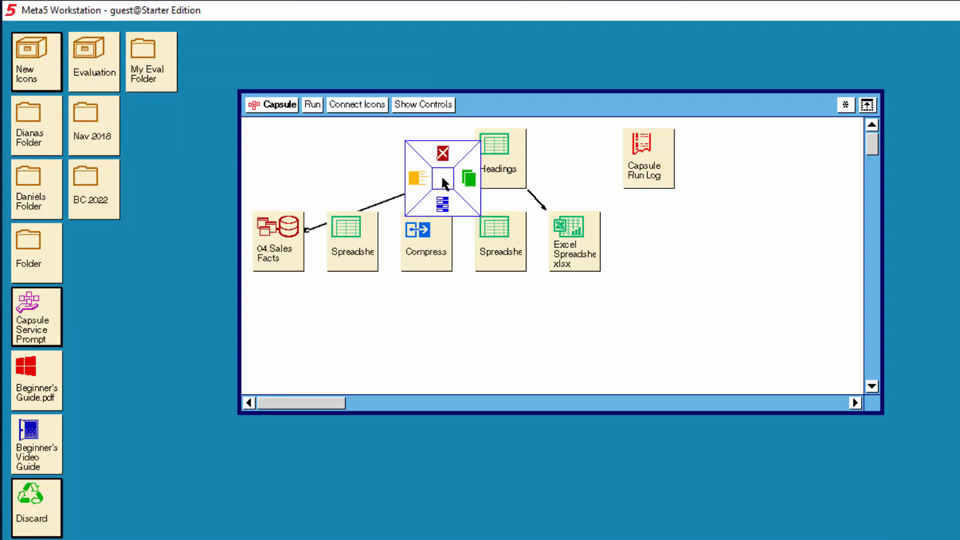
pyautogui.click(439, 157)
pyautogui.click(537, 201)
pyautogui.click(316, 106)
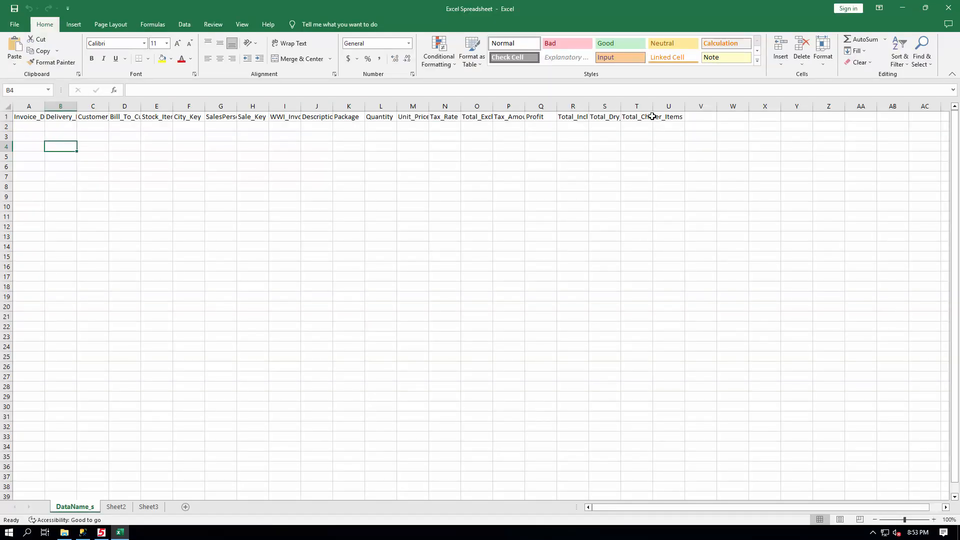
# - Select the DataName_h range from the name list to check the transferred headings
pyautogui.click(48, 90)
pyautogui.click(38, 102)
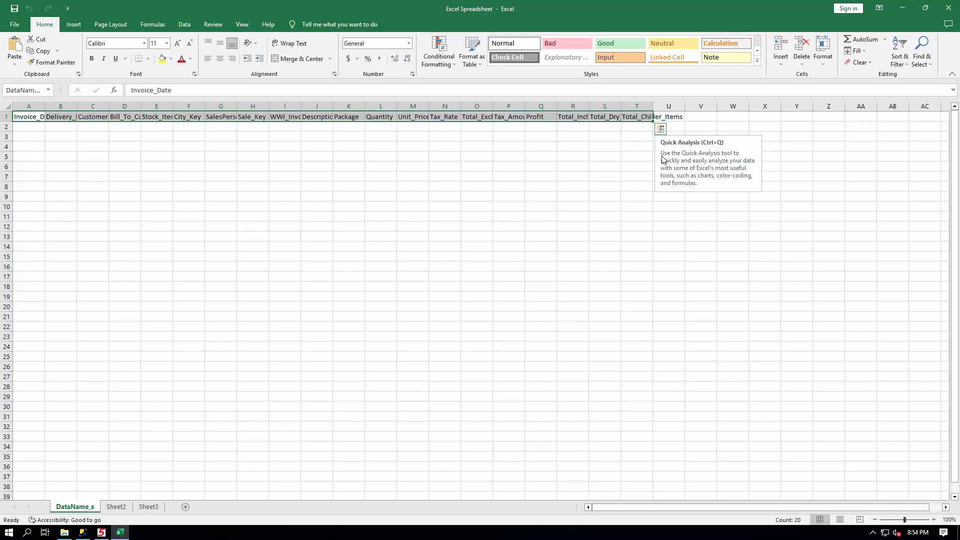
pyautogui.click(28, 128)
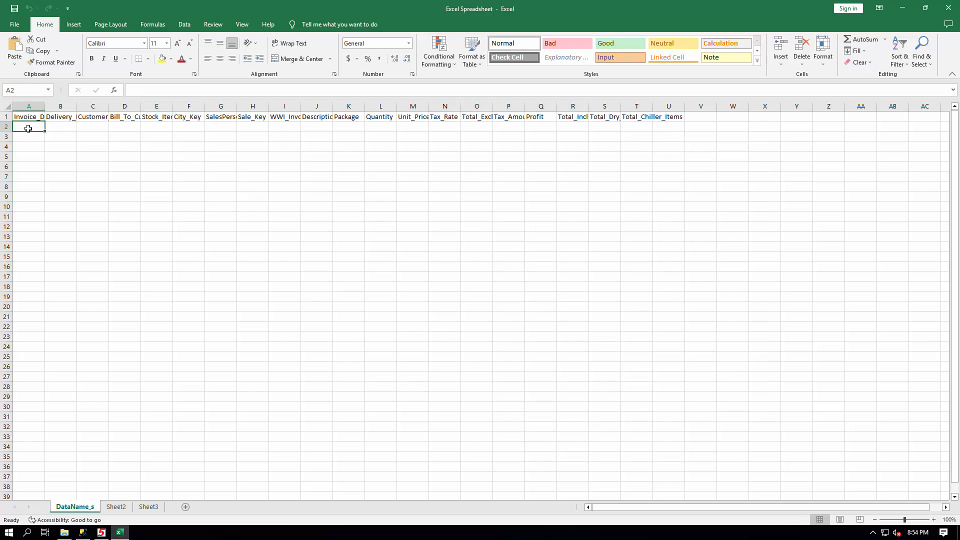
# - Define the name DataName_d for cells A2:T2, then close the workbook, saving the changes
pyautogui.keyDown('shift'); pyautogui.click(636, 125); pyautogui.keyUp('shift')
pyautogui.rightClick(637, 126)
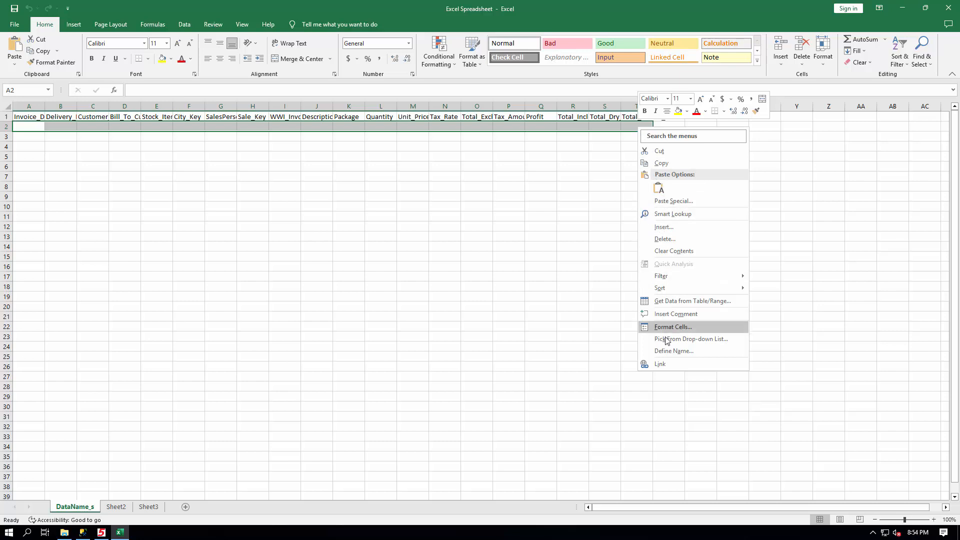
pyautogui.click(671, 351)
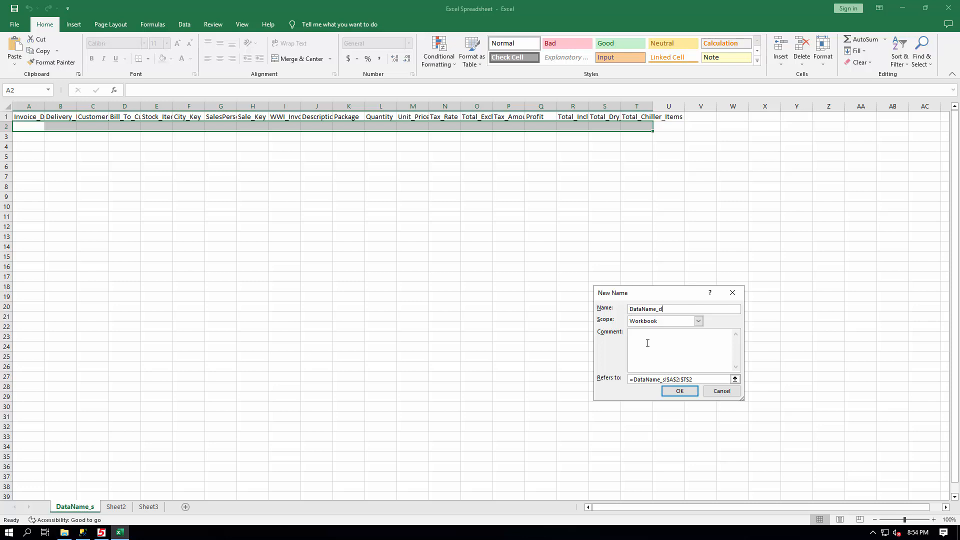
pyautogui.click(675, 392)
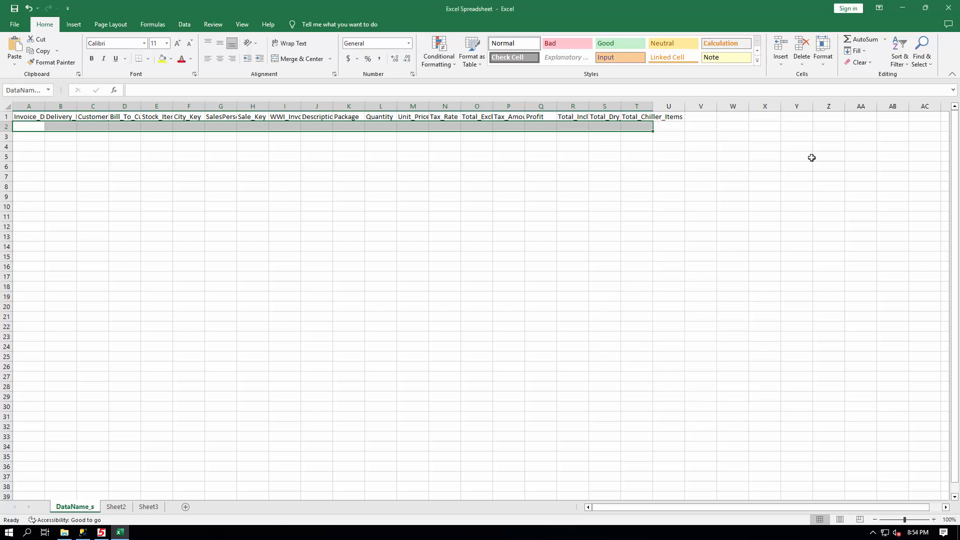
pyautogui.click(949, 9)
pyautogui.click(456, 280)
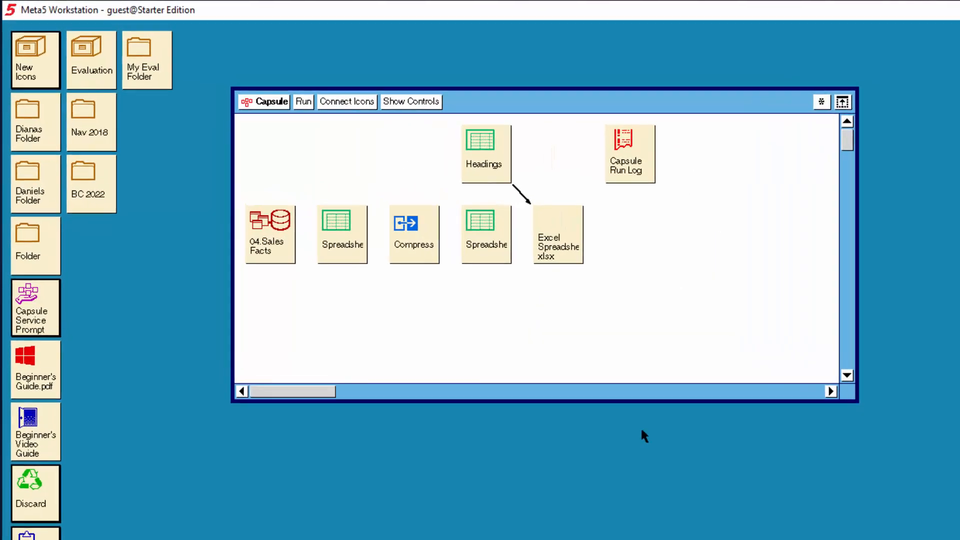
# - Connect 04.Sales Facts to the first Spreadsheet icon with an arrow
pyautogui.click(282, 241)
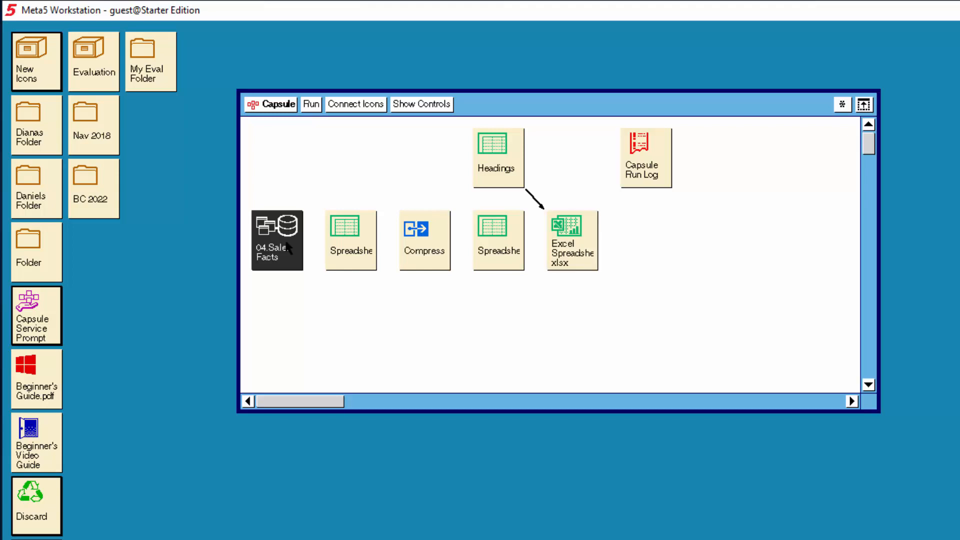
pyautogui.click(358, 106)
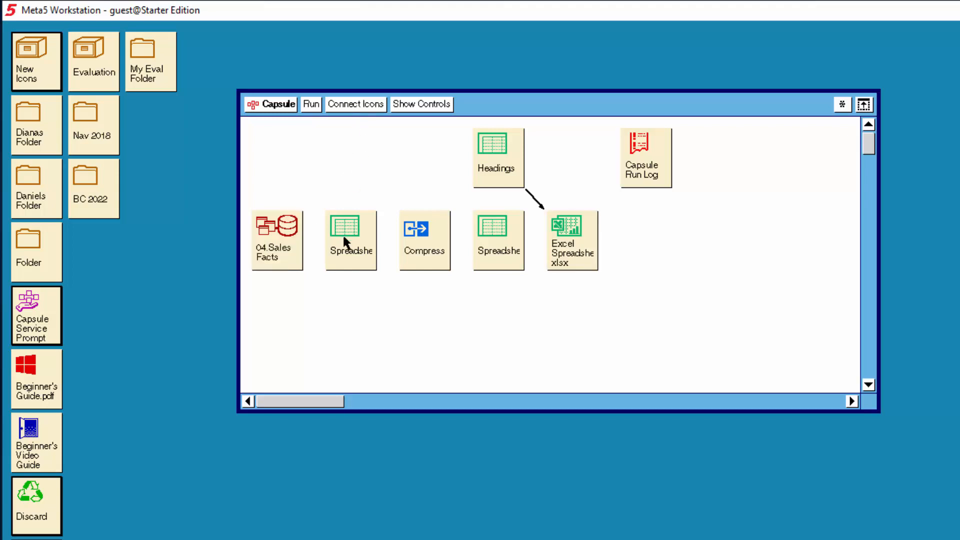
pyautogui.click(349, 247)
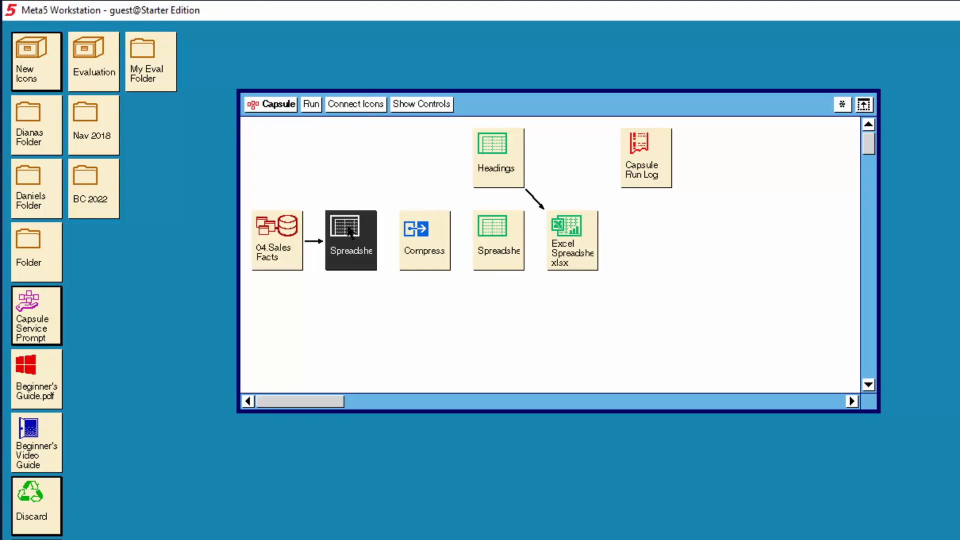
# - Chain arrows from the first Spreadsheet to Compress, Compress to the second Spreadsheet, and that Spreadsheet to Excel Spreadsheet.xlsx
pyautogui.click(360, 110)
pyautogui.click(418, 246)
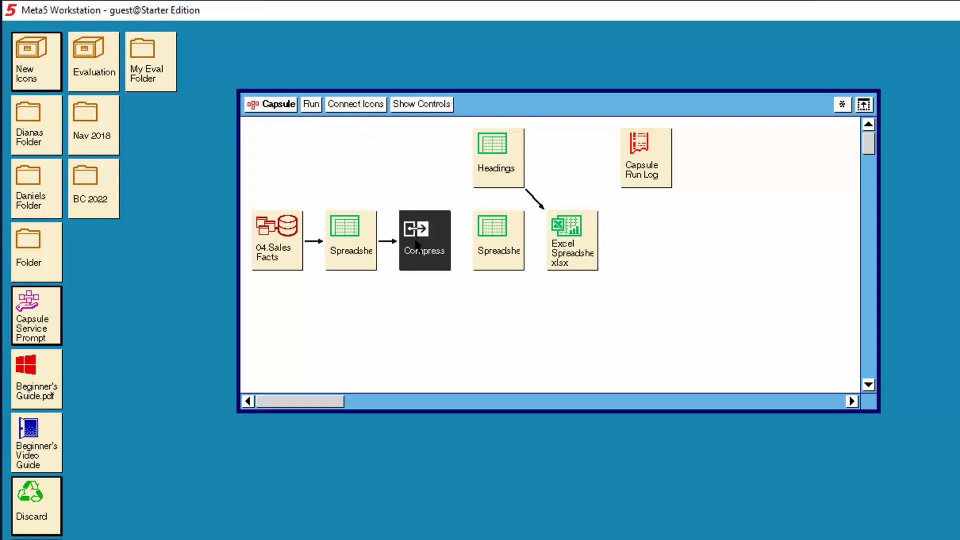
pyautogui.click(370, 111)
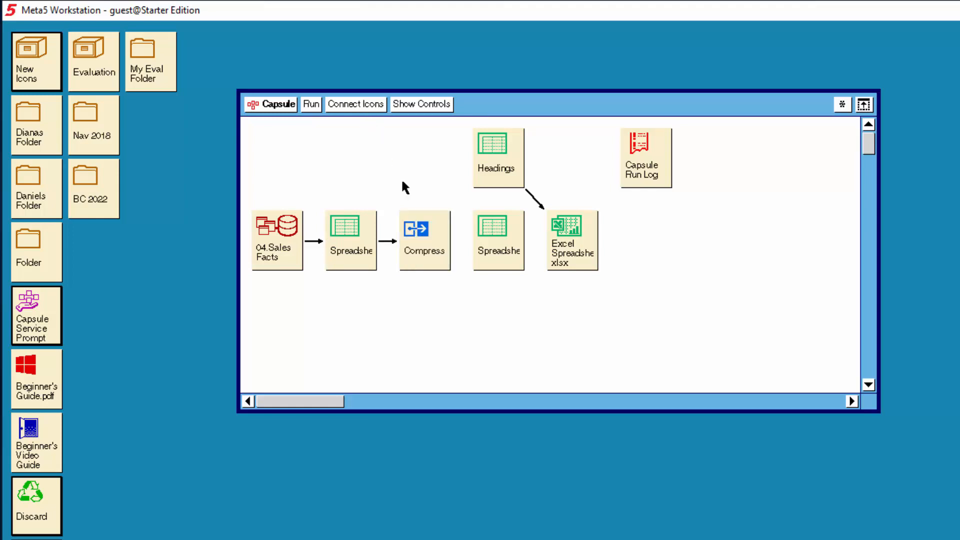
pyautogui.click(487, 254)
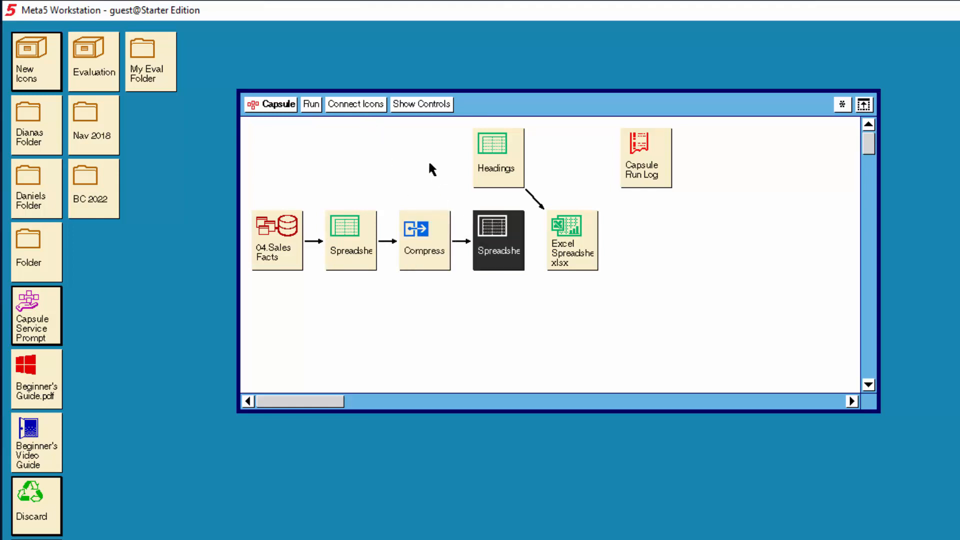
pyautogui.click(363, 107)
pyautogui.click(536, 246)
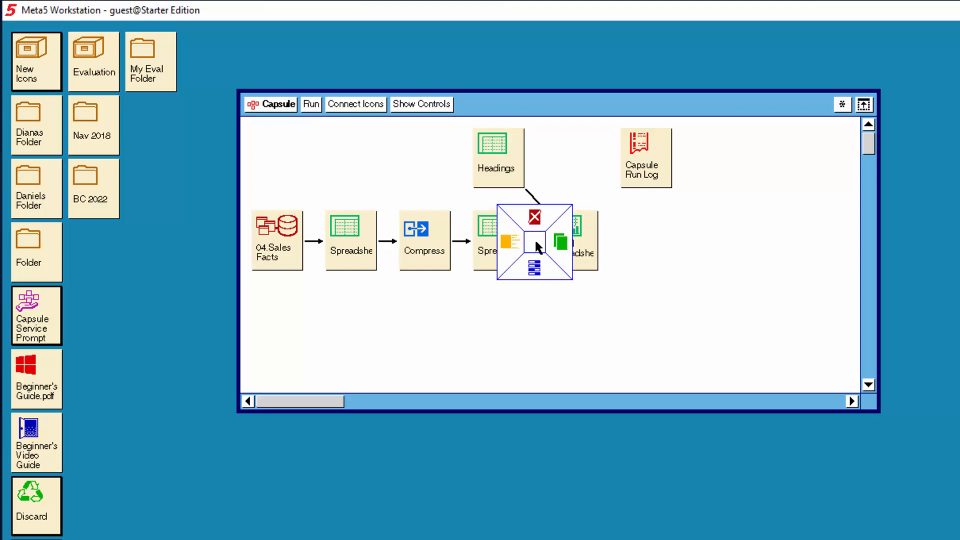
# - Open the new arrow's options, set the destination area to Other with region name DataName_s, and apply
pyautogui.click(536, 266)
pyautogui.click(178, 261)
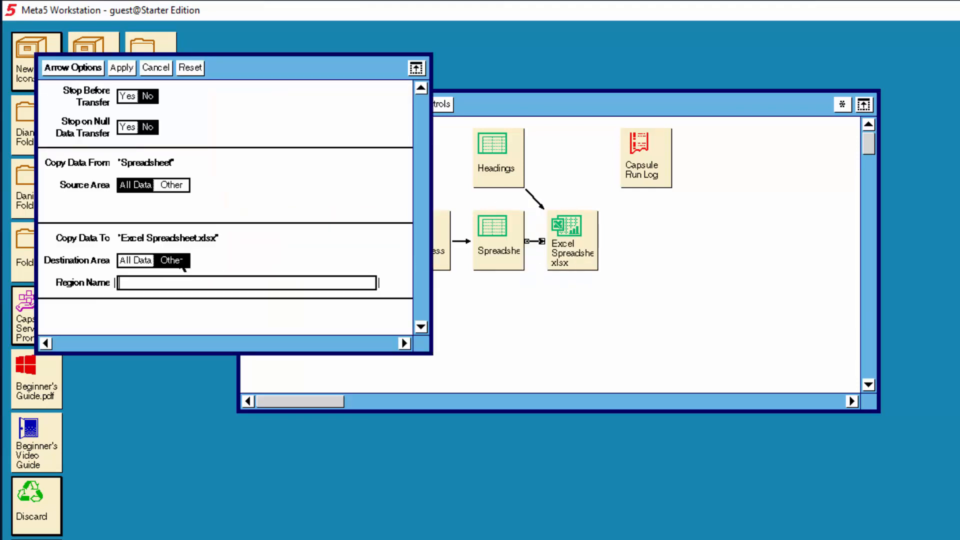
pyautogui.write('DataBane_s')
pyautogui.press('BackSpace')
pyautogui.press('BackSpace')
pyautogui.press('BackSpace')
pyautogui.press('BackSpace')
pyautogui.press('BackSpace')
pyautogui.press('BackSpace')
pyautogui.write('Name')
pyautogui.click(123, 68)
pyautogui.click(90, 69)
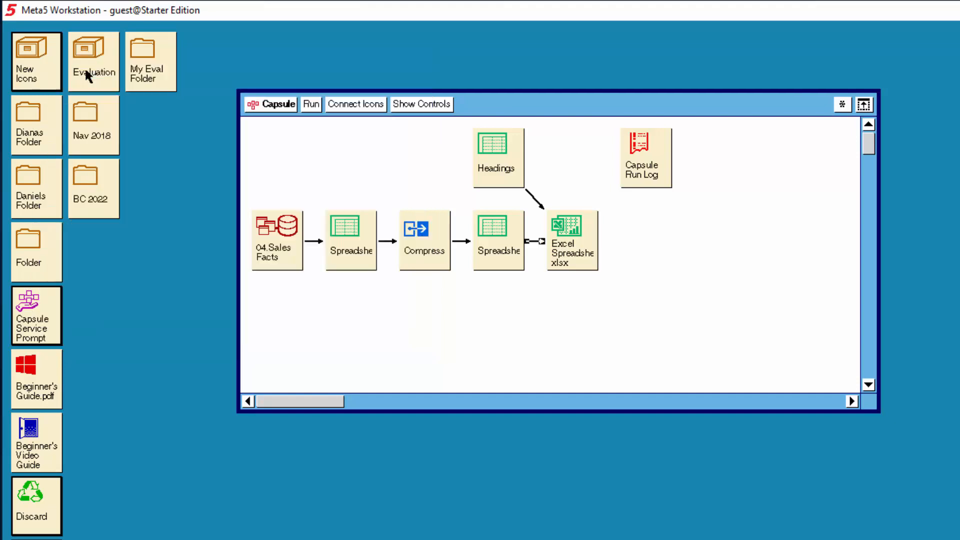
# - Open the Compress transformer's controls, set Rows to delete to 1, and close the Compress window
pyautogui.click(416, 245)
pyautogui.doubleClick(417, 247)
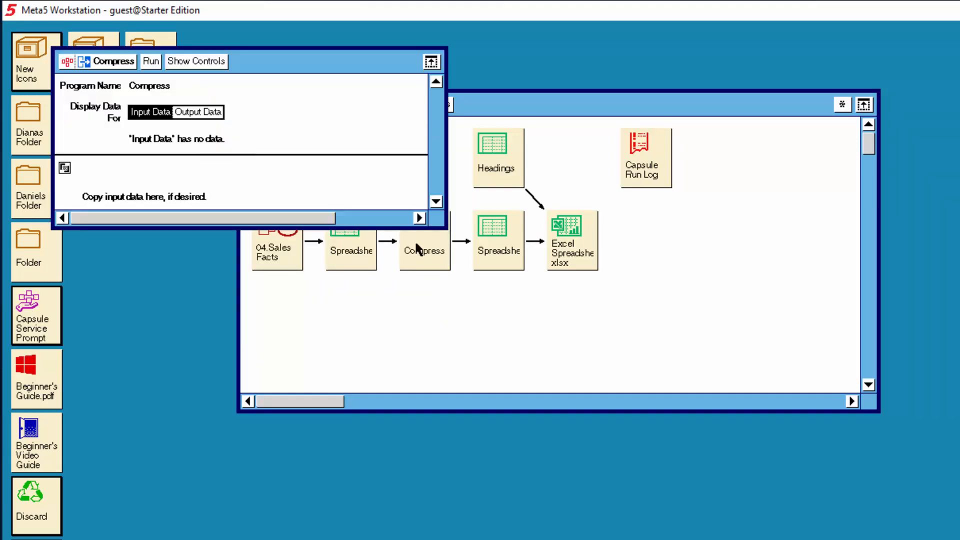
pyautogui.click(212, 63)
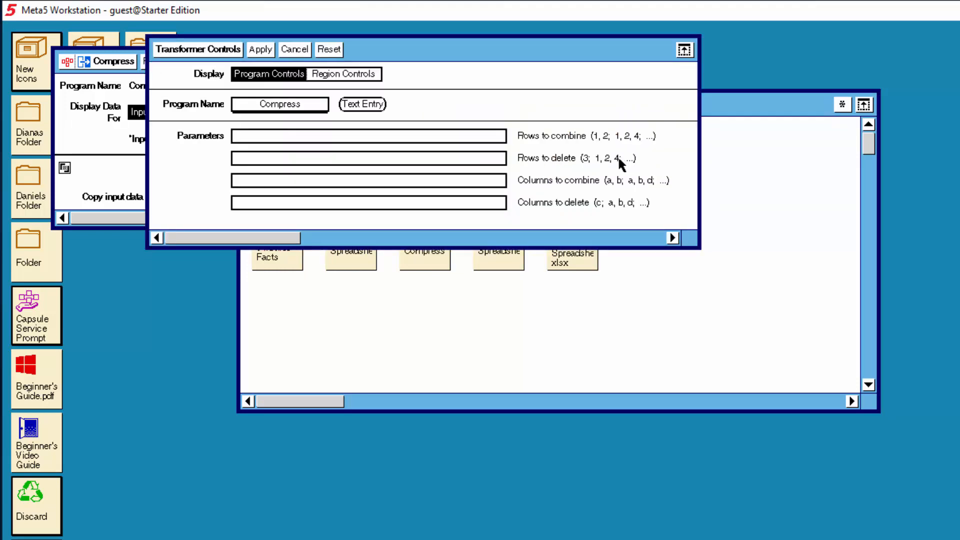
pyautogui.write('1')
pyautogui.click(219, 58)
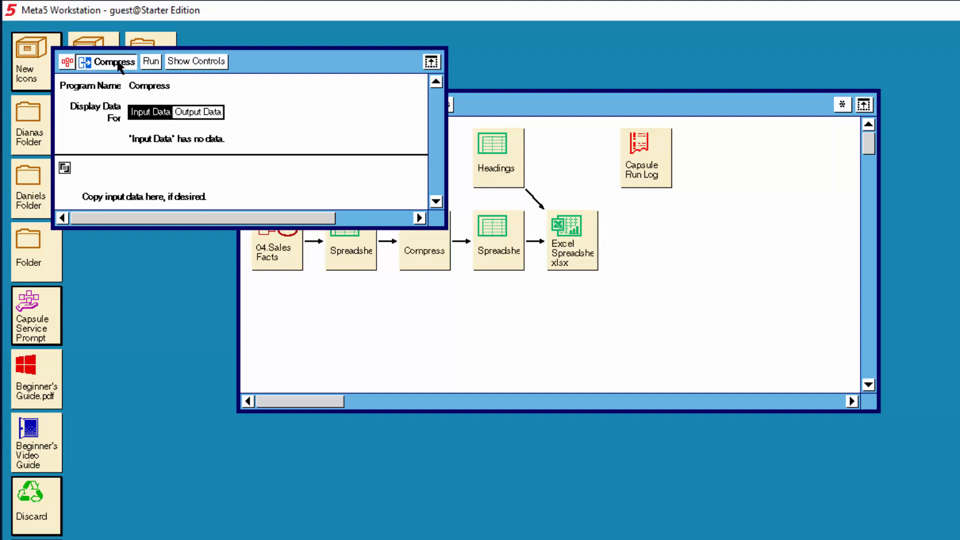
pyautogui.click(84, 61)
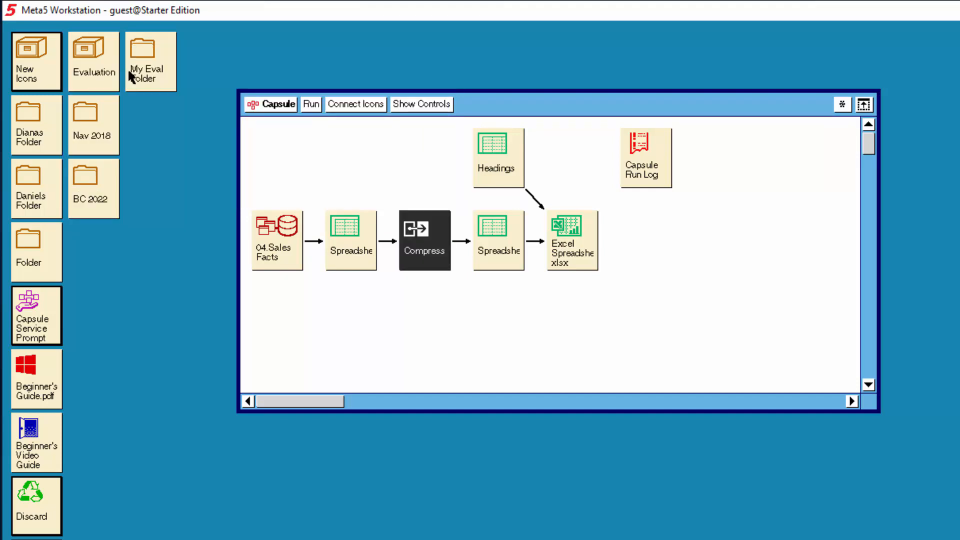
# - Delete the arrow from Headings to Excel Spreadsheet.xlsx
pyautogui.click(540, 204)
pyautogui.rightClick(537, 200)
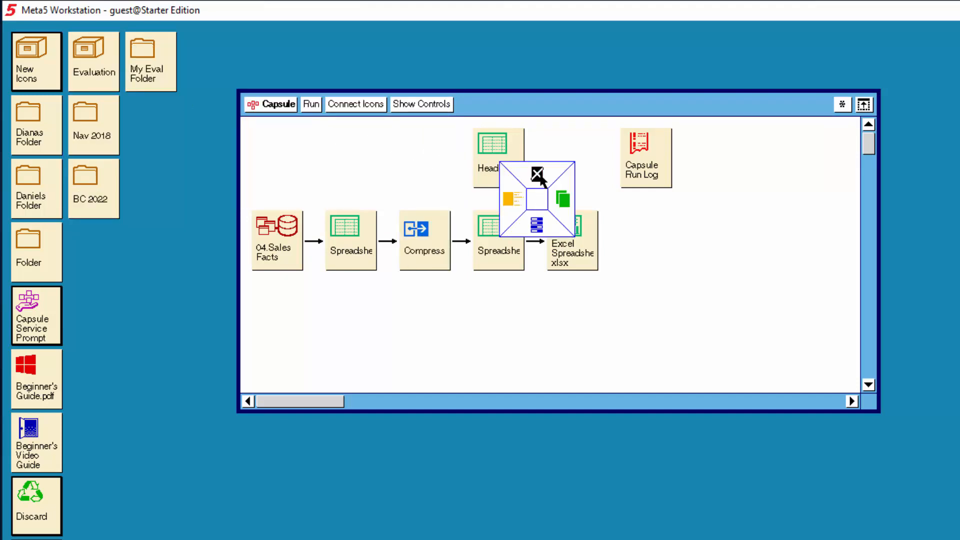
pyautogui.click(539, 175)
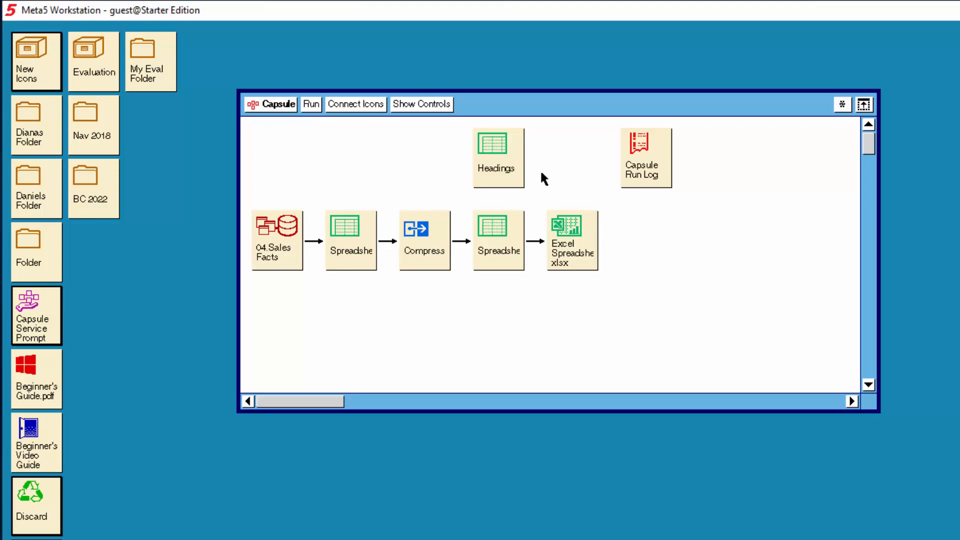
# - Run the capsule and scroll through the first Spreadsheet's data down to its last row
pyautogui.click(274, 248)
pyautogui.click(311, 105)
pyautogui.doubleClick(345, 235)
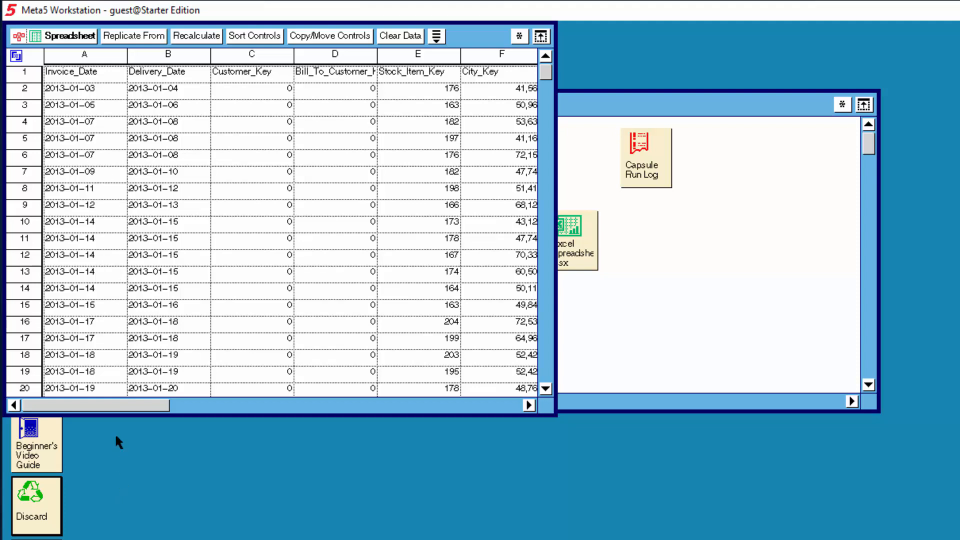
pyautogui.moveTo(125, 407); pyautogui.dragTo(568, 406)
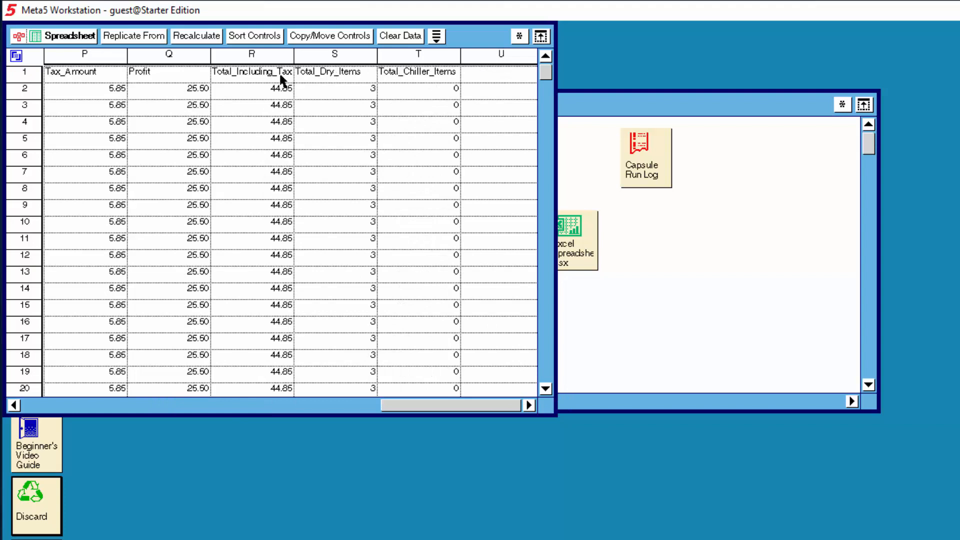
pyautogui.moveTo(546, 74); pyautogui.dragTo(465, 533)
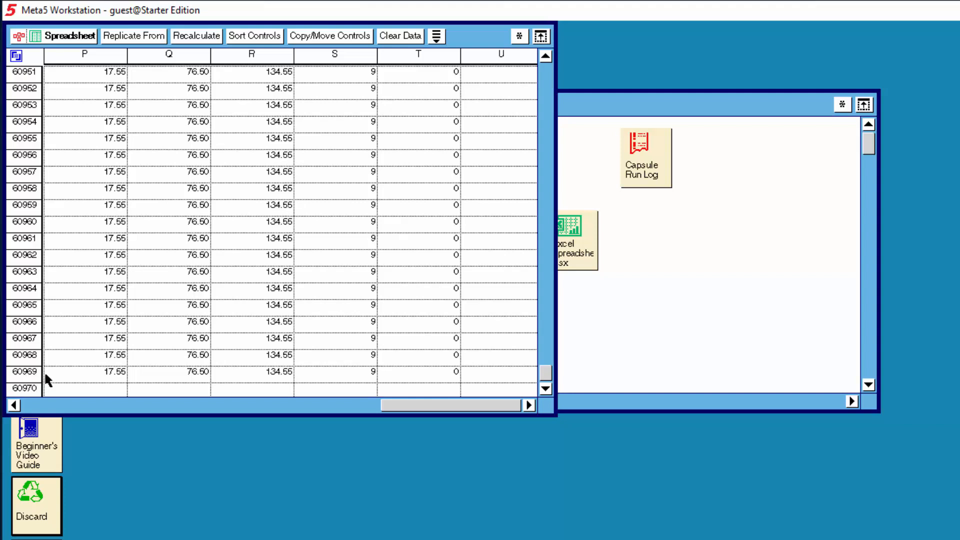
pyautogui.click(74, 36)
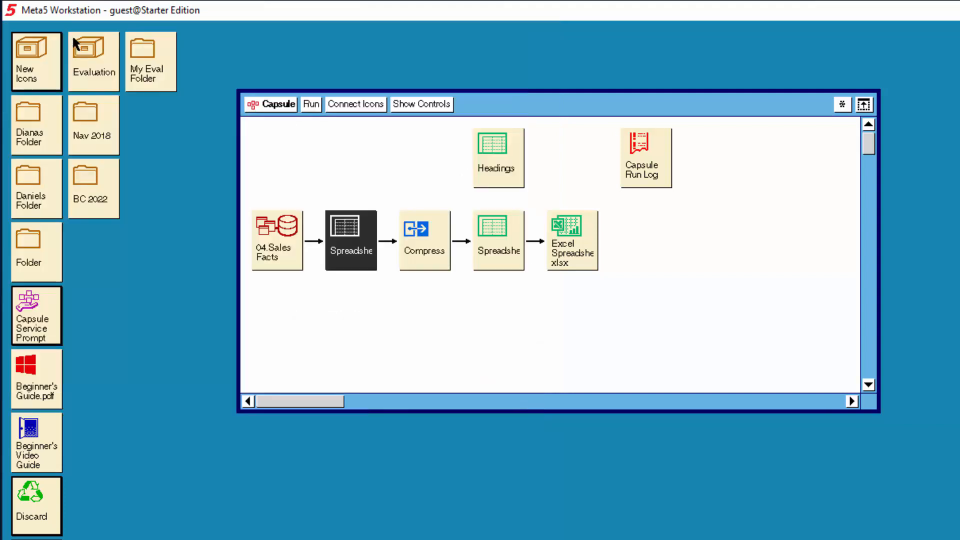
# - Inspect the second Spreadsheet and the Excel output workbook, jumping to the last row in each, then close them
pyautogui.click(501, 253)
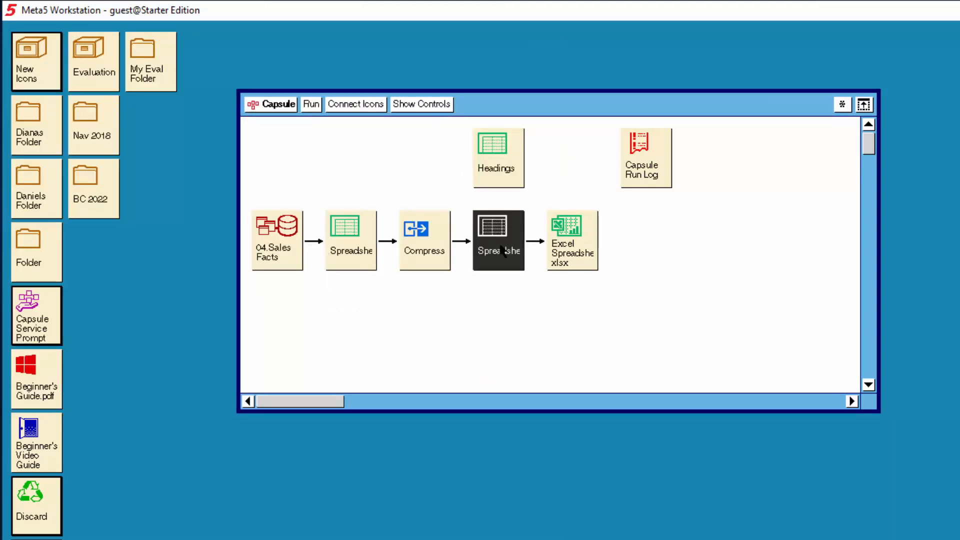
pyautogui.doubleClick(502, 249)
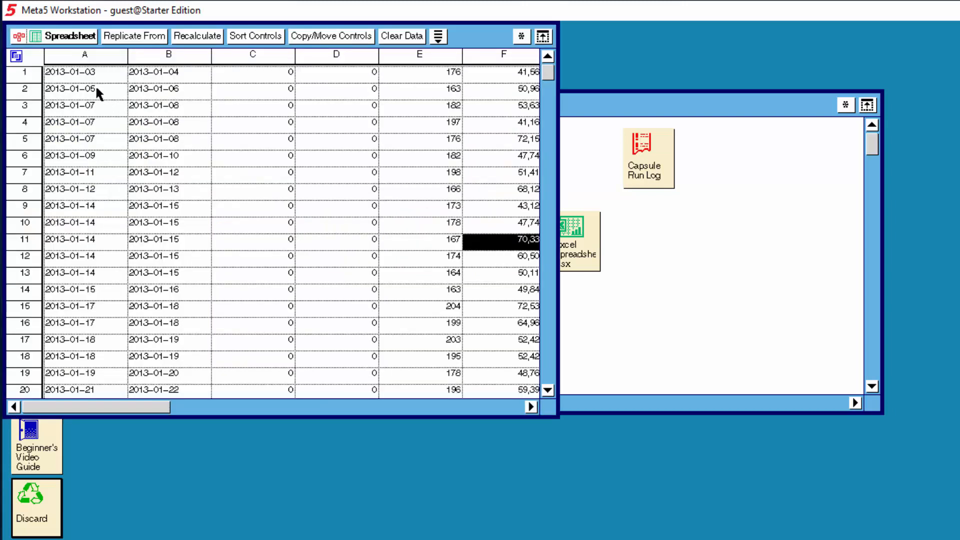
pyautogui.click(81, 78)
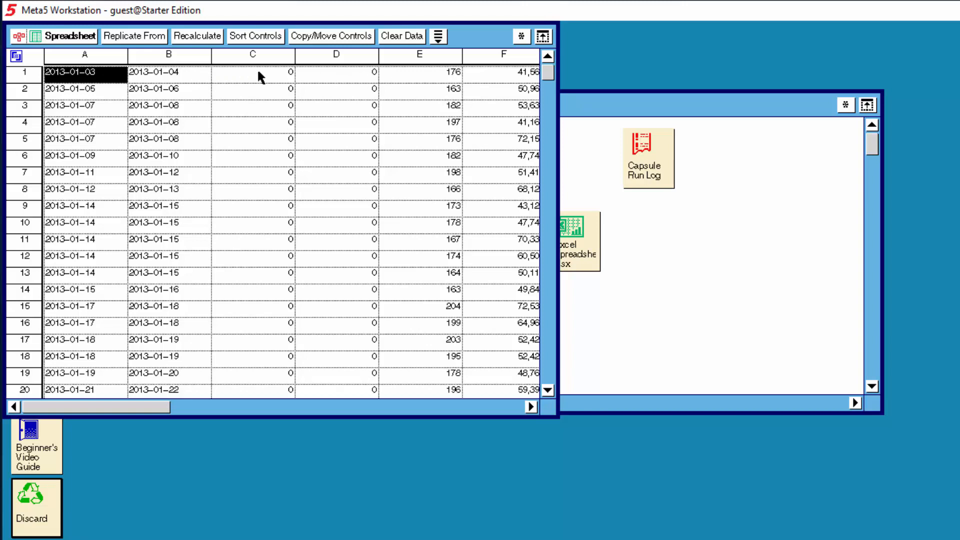
pyautogui.hotkey('ctrl', 'End')
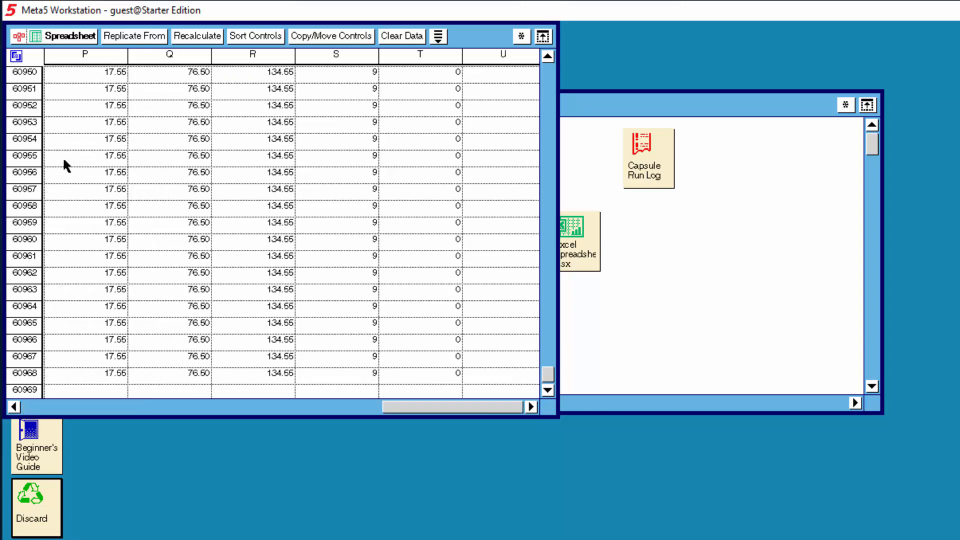
pyautogui.doubleClick(62, 39)
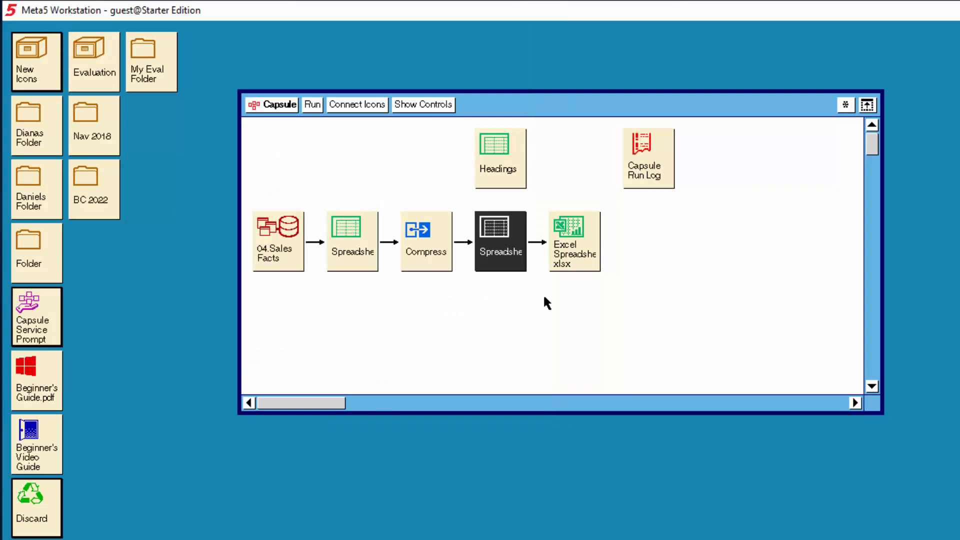
pyautogui.doubleClick(573, 245)
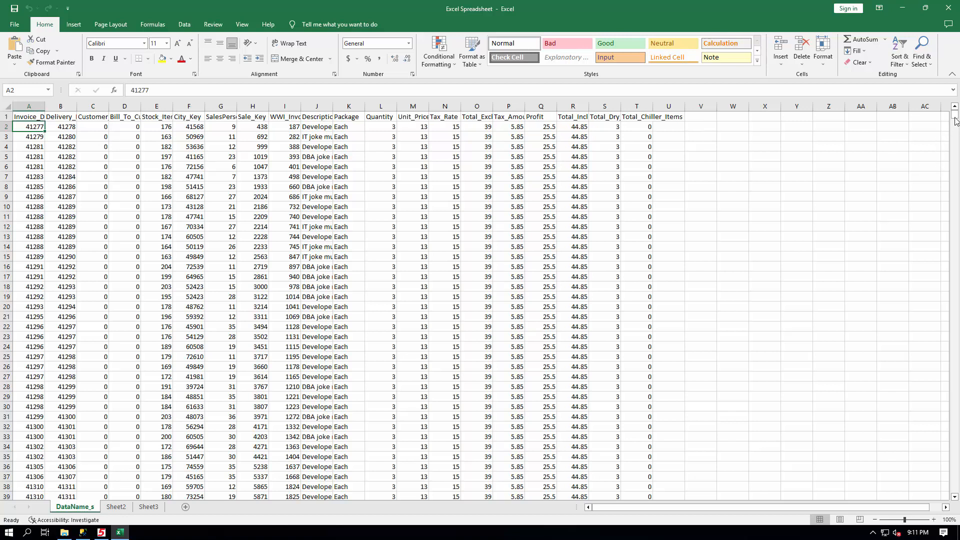
pyautogui.moveTo(956, 123); pyautogui.dragTo(959, 383)
pyautogui.moveTo(958, 454); pyautogui.dragTo(957, 497)
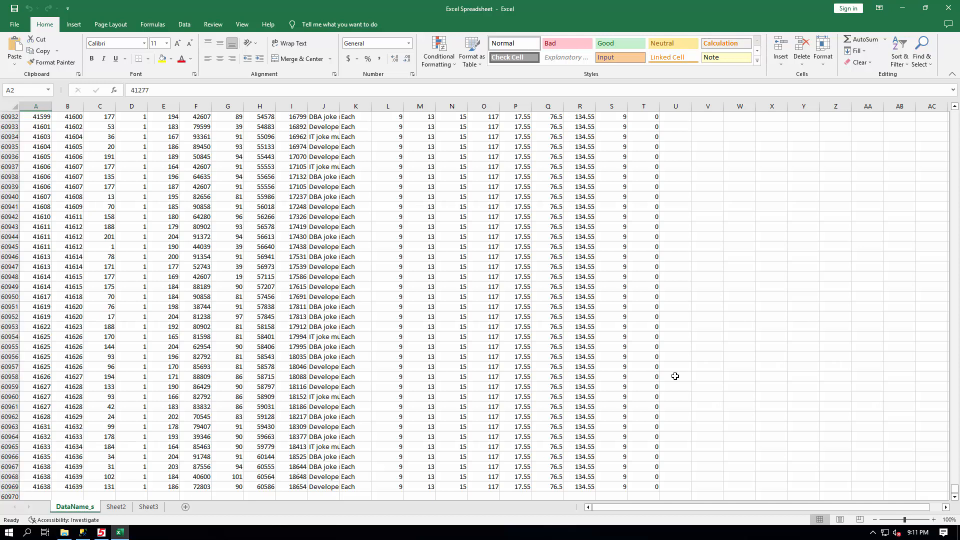
pyautogui.click(947, 9)
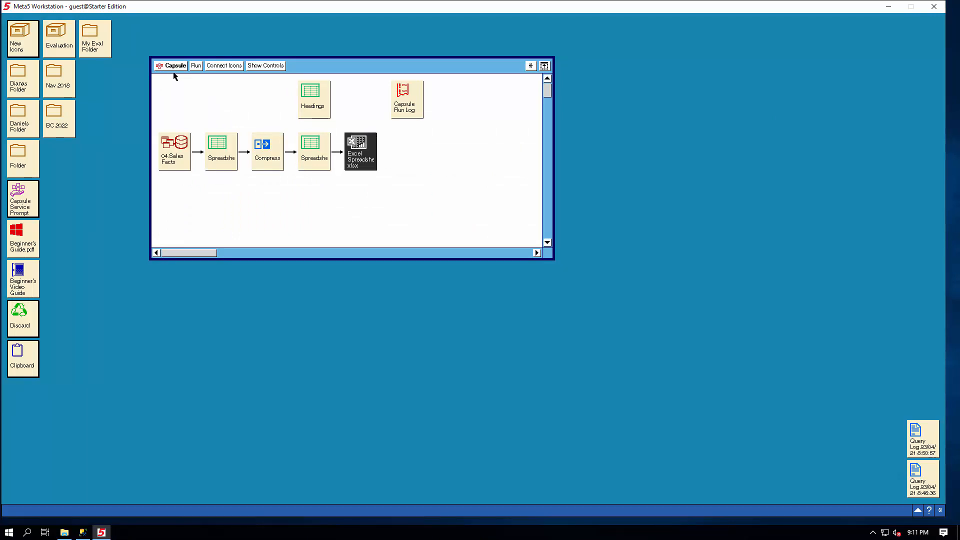
# - Close the capsule window and log off the Meta5 workstation
pyautogui.click(173, 66)
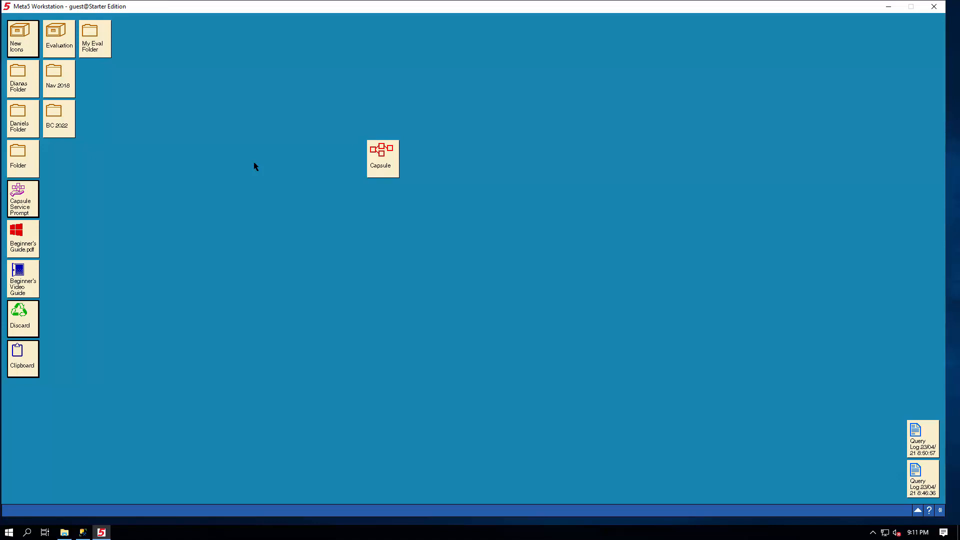
pyautogui.click(940, 511)
pyautogui.click(882, 497)
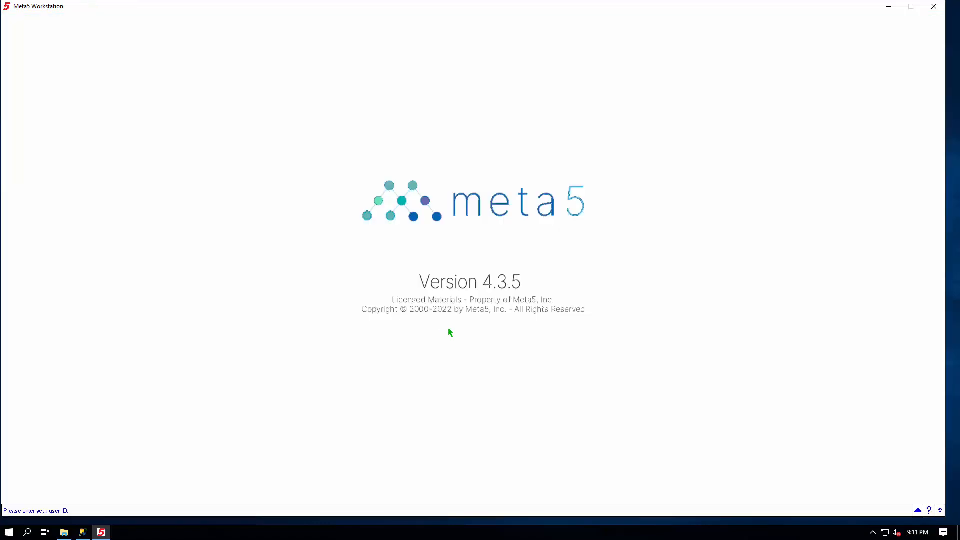